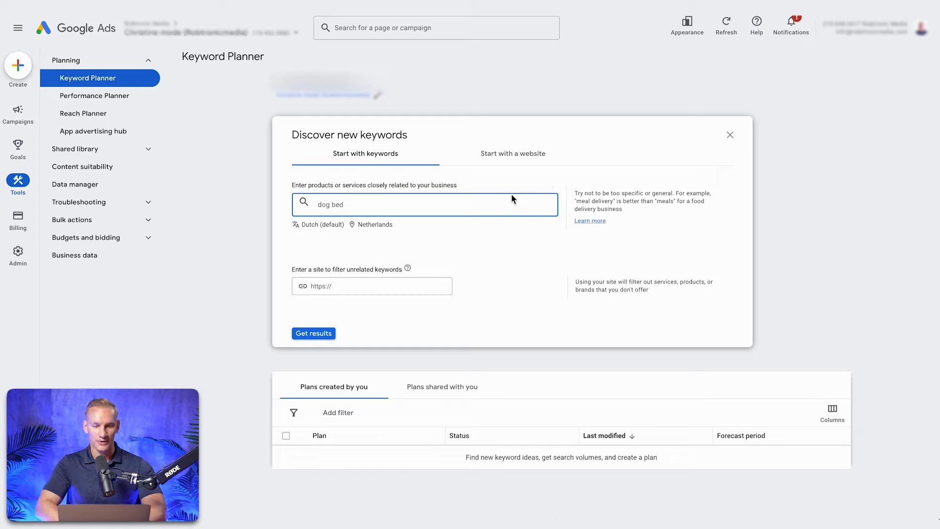
# Set the keyword search language to English for the "dog bed" keyword.
pyautogui.click(333, 226)
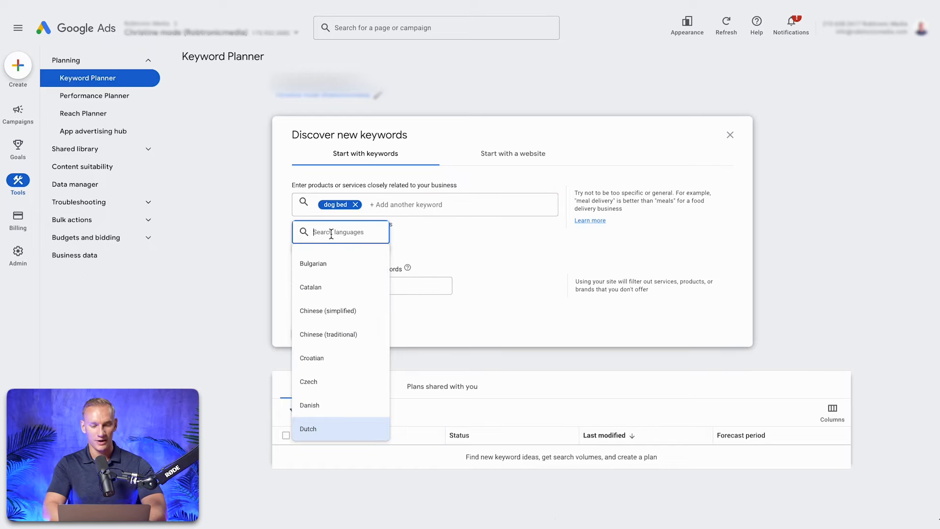
pyautogui.write('eng')
pyautogui.click(310, 281)
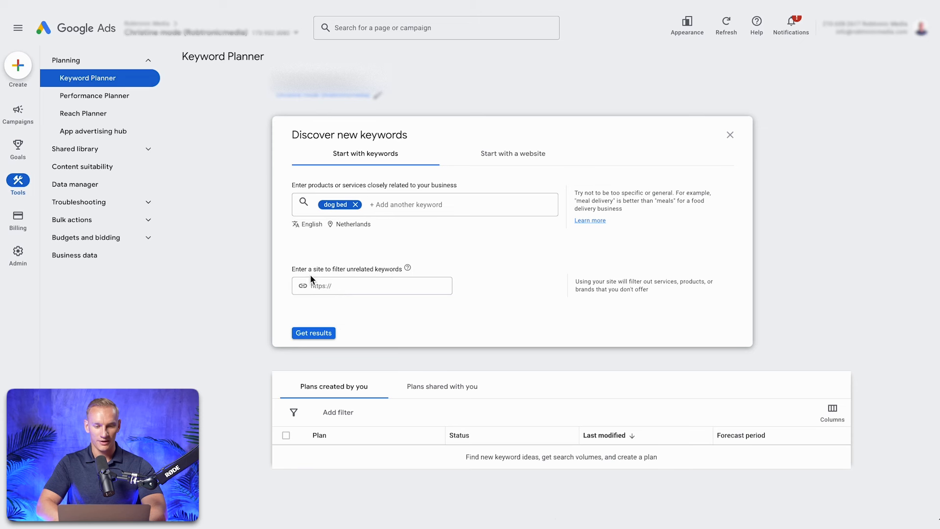
# Replace the Netherlands with the United Kingdom as the targeted location and get the keyword results.
pyautogui.click(363, 226)
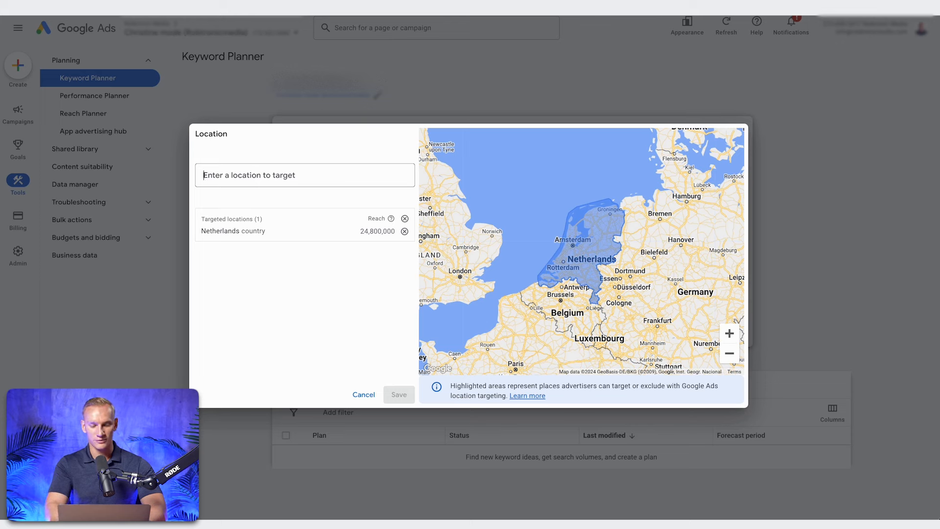
pyautogui.write('united')
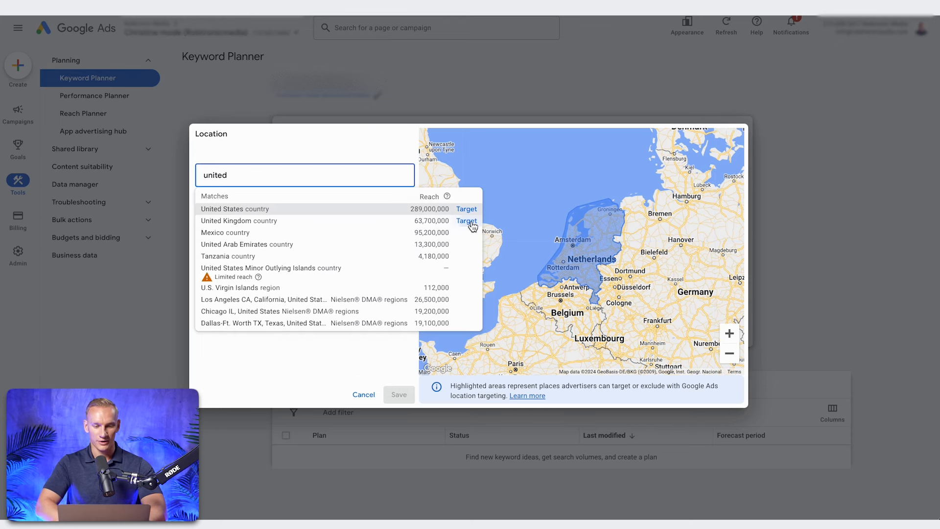
pyautogui.click(466, 220)
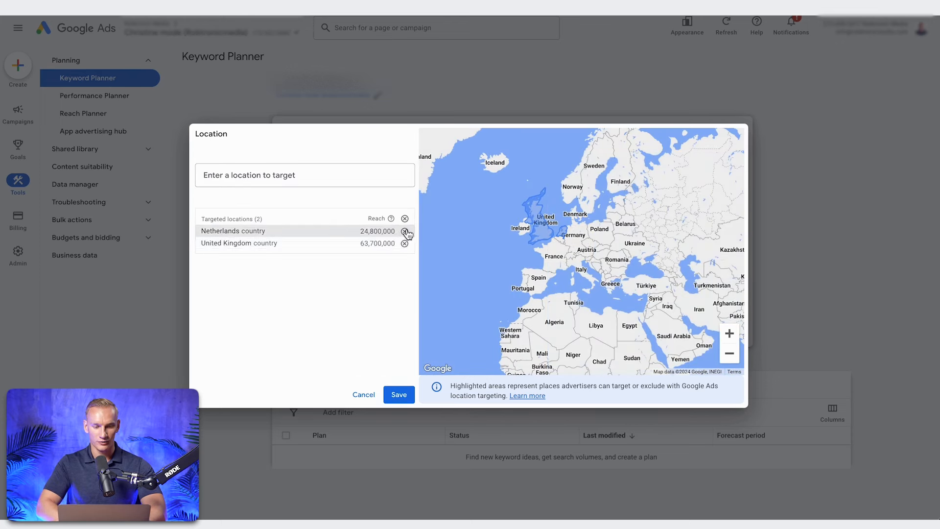
pyautogui.click(405, 231)
pyautogui.click(399, 395)
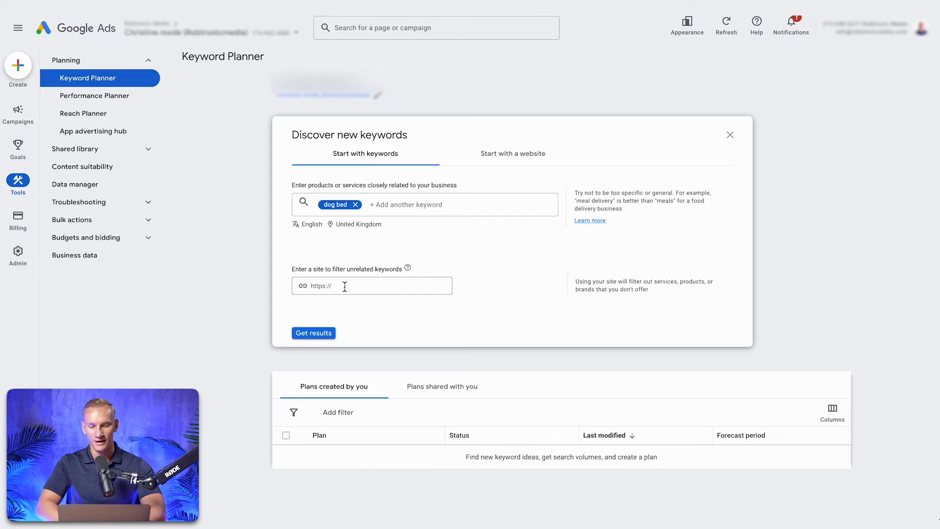
pyautogui.click(316, 332)
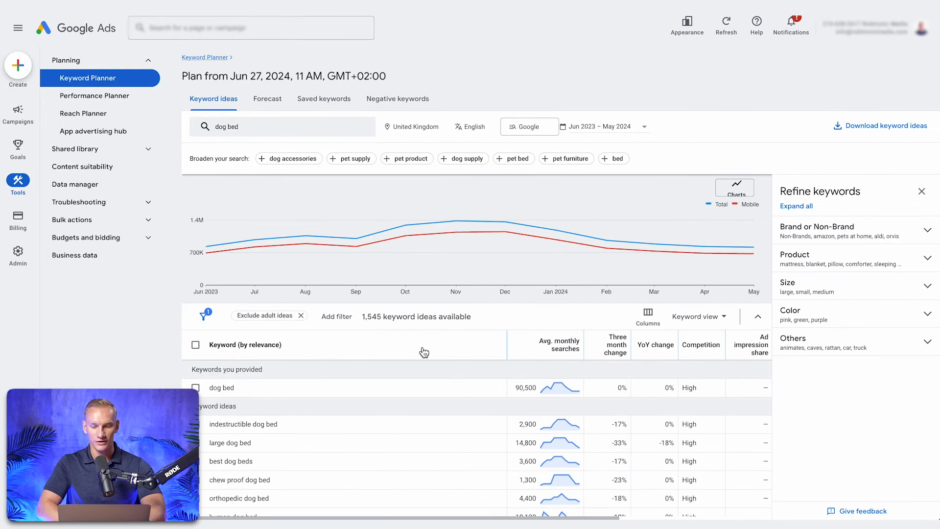
# Check the available date range options for the keyword data, keeping the selected period.
pyautogui.scroll(-1, 423, 352)
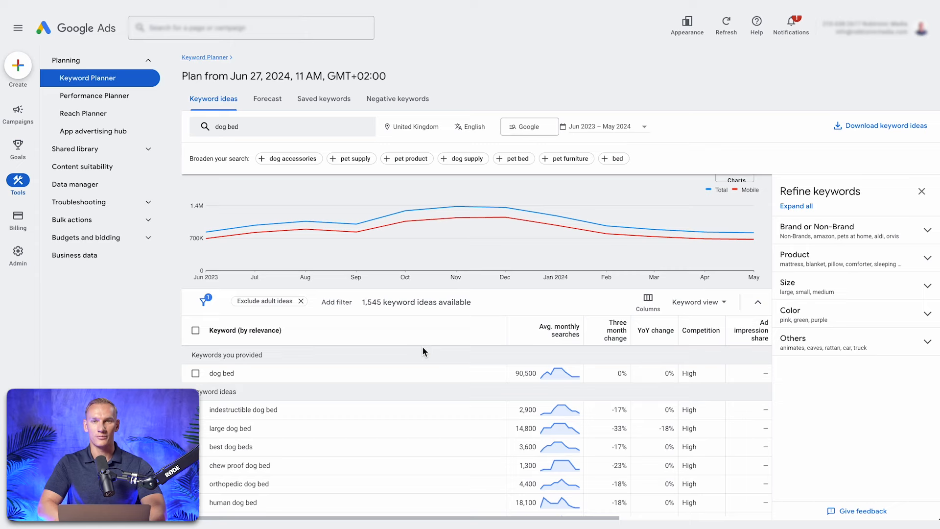
pyautogui.scroll(-1, 424, 350)
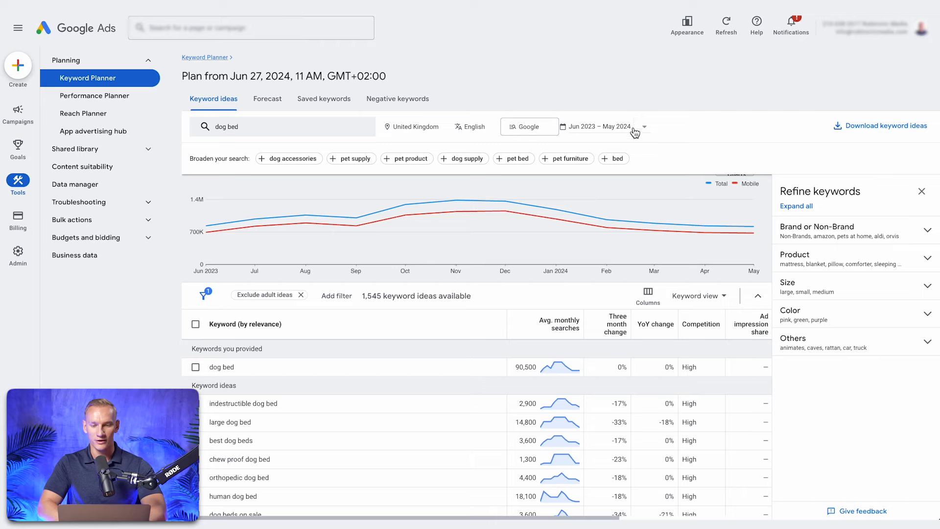
pyautogui.click(612, 127)
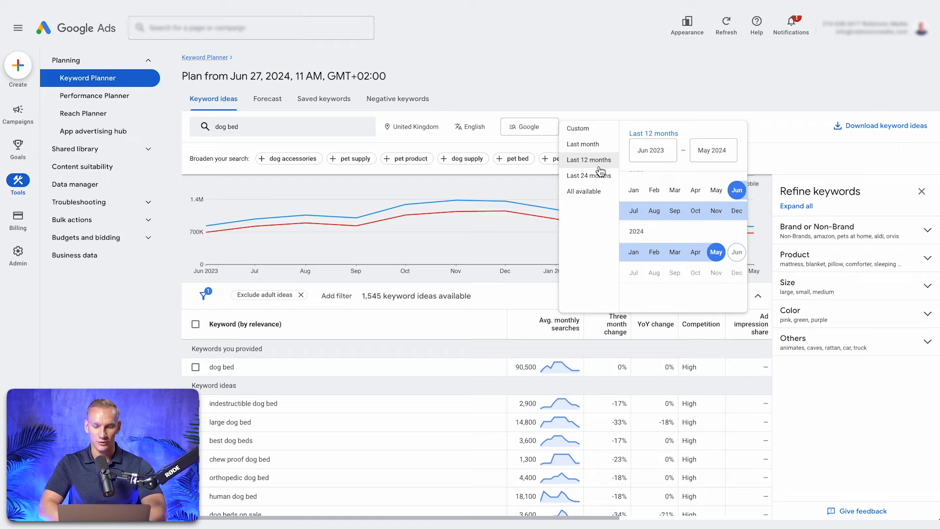
pyautogui.click(609, 85)
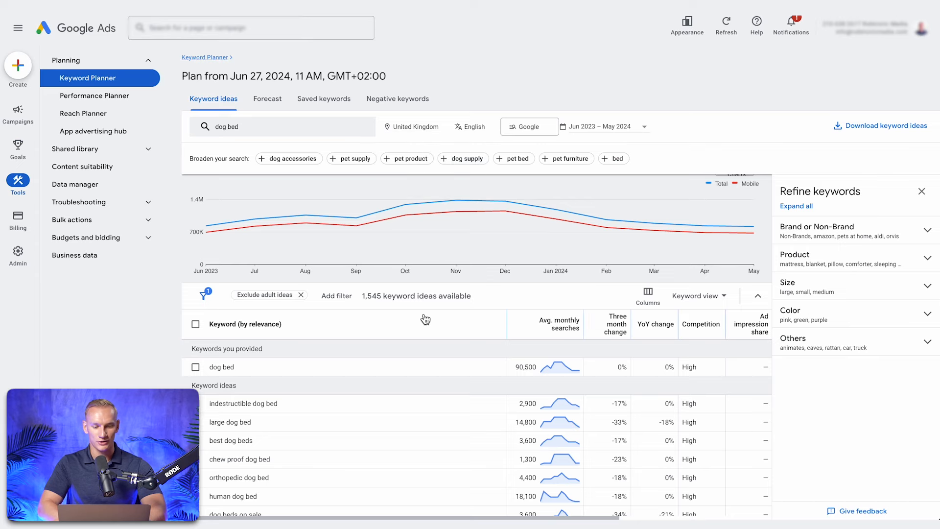
# Examine the keyword ideas with their average monthly searches, three month and YoY change, competition and top of page bids.
pyautogui.scroll(-1, 425, 319)
pyautogui.scroll(-2, 422, 319)
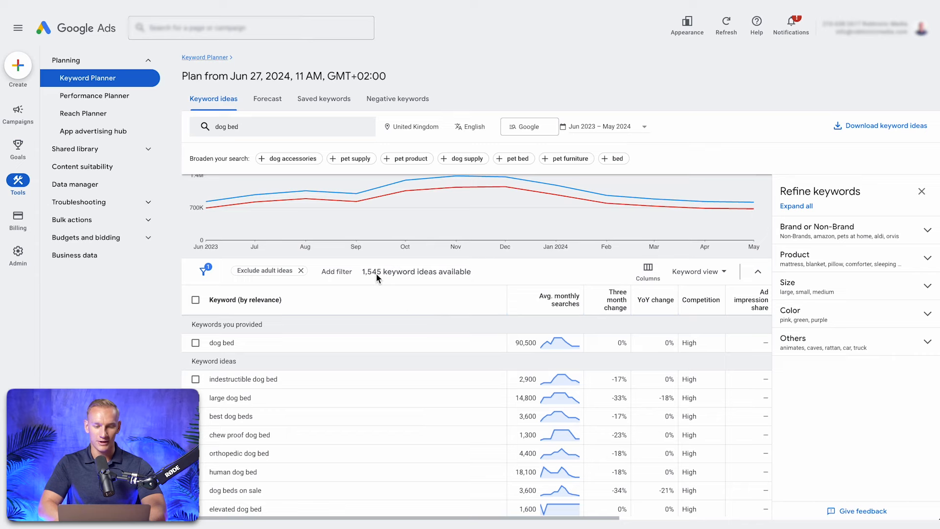
pyautogui.scroll(-1, 386, 280)
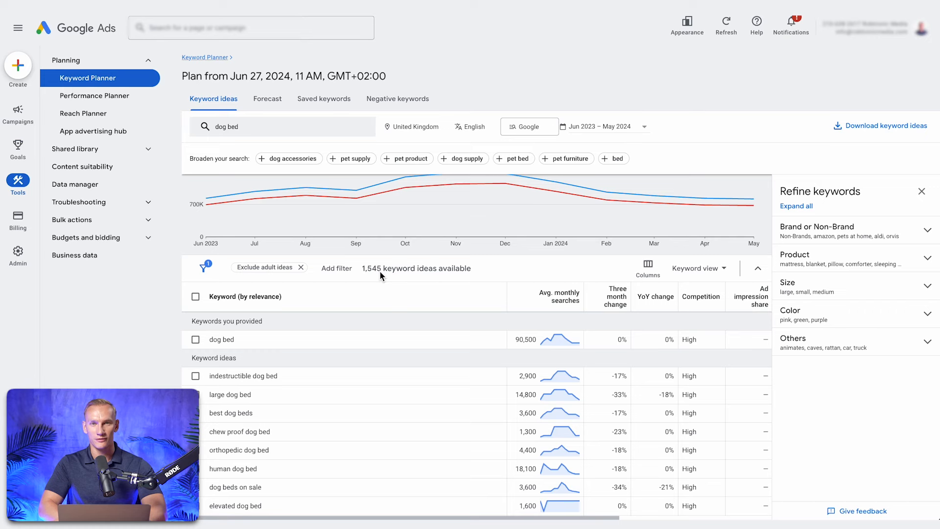
pyautogui.scroll(-2, 380, 270)
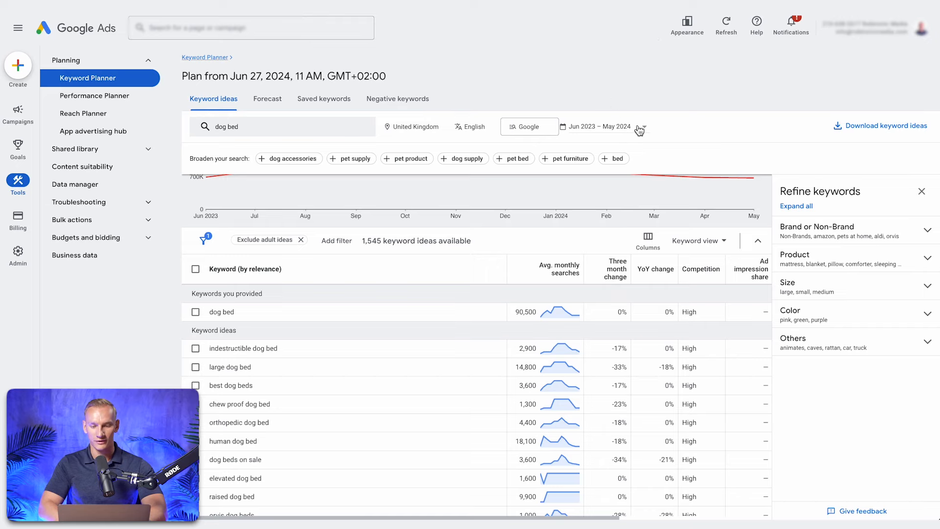
pyautogui.hscroll(2, 573, 333)
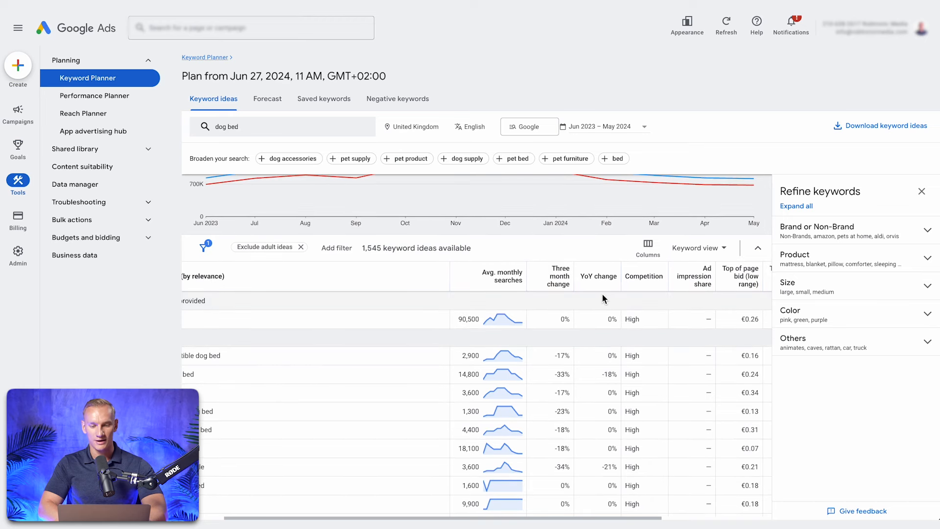
pyautogui.hscroll(-1, 602, 295)
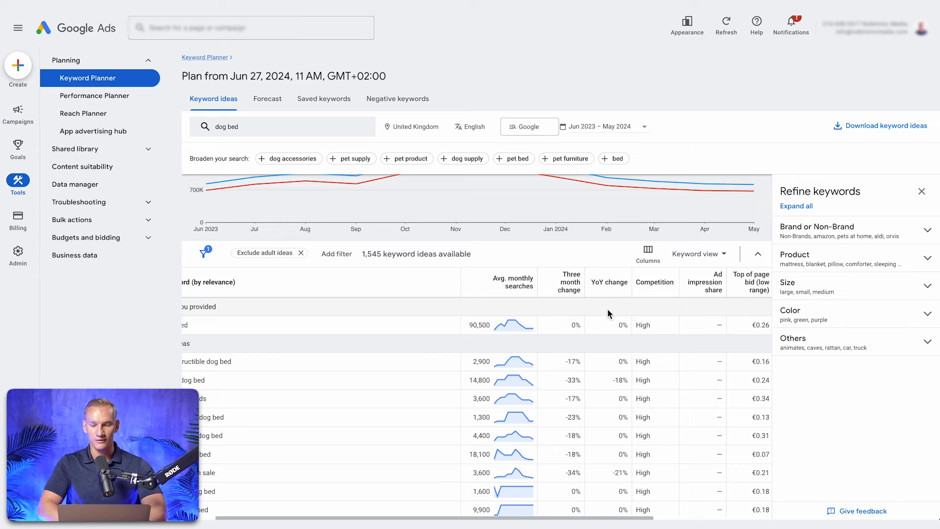
pyautogui.scroll(-1, 613, 352)
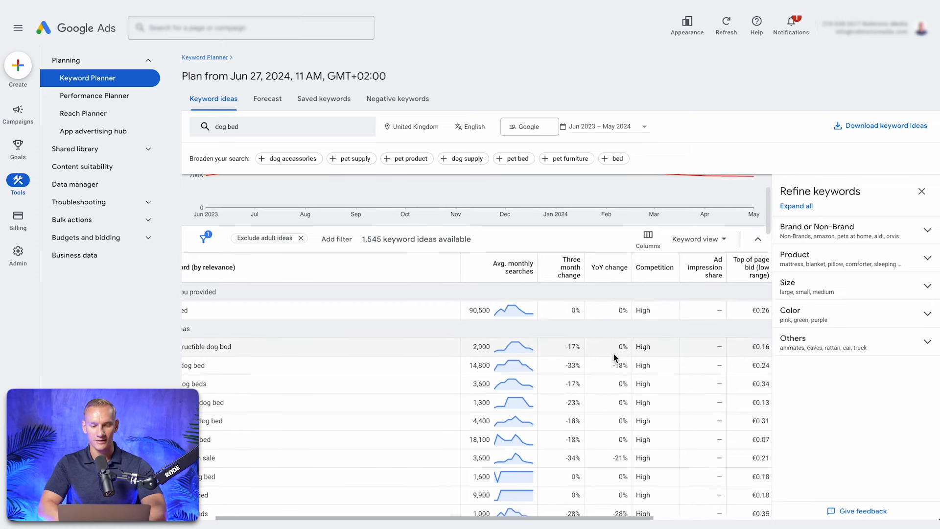
pyautogui.hscroll(-2, 612, 353)
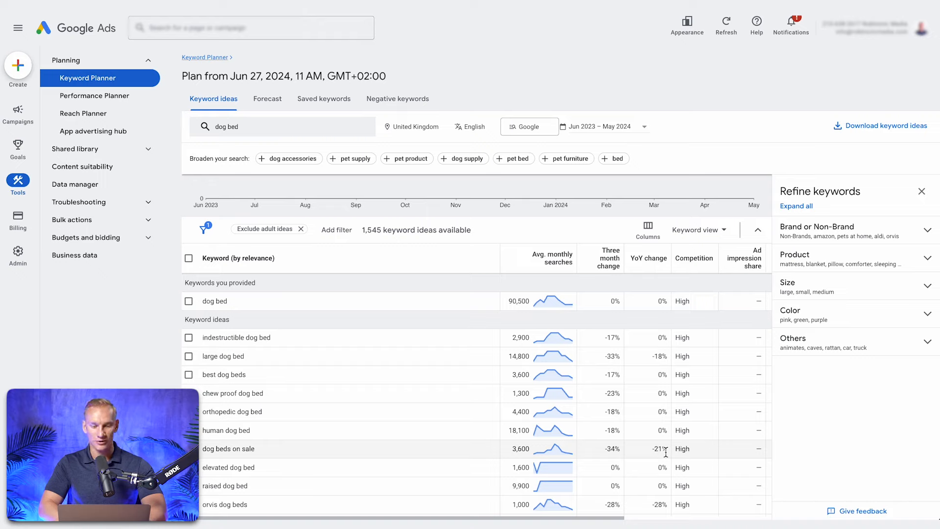
pyautogui.scroll(1, 665, 452)
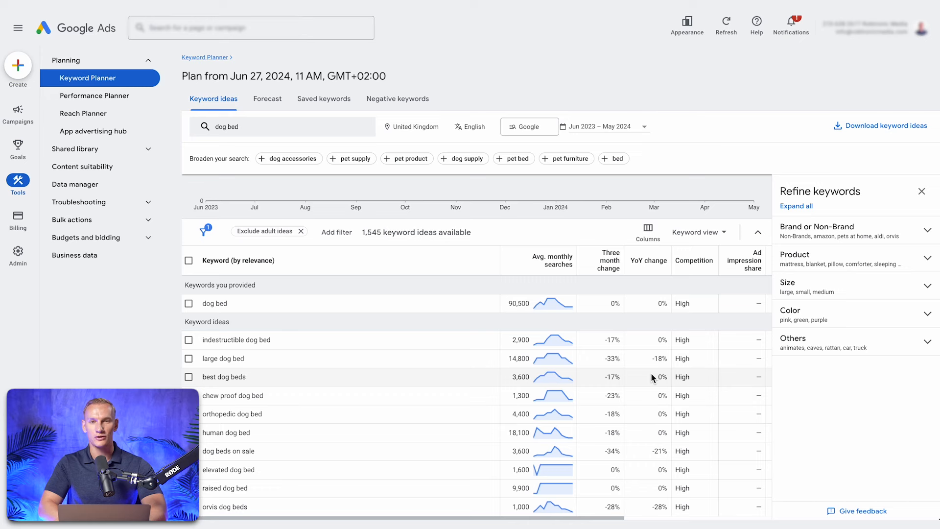
pyautogui.hscroll(2, 651, 376)
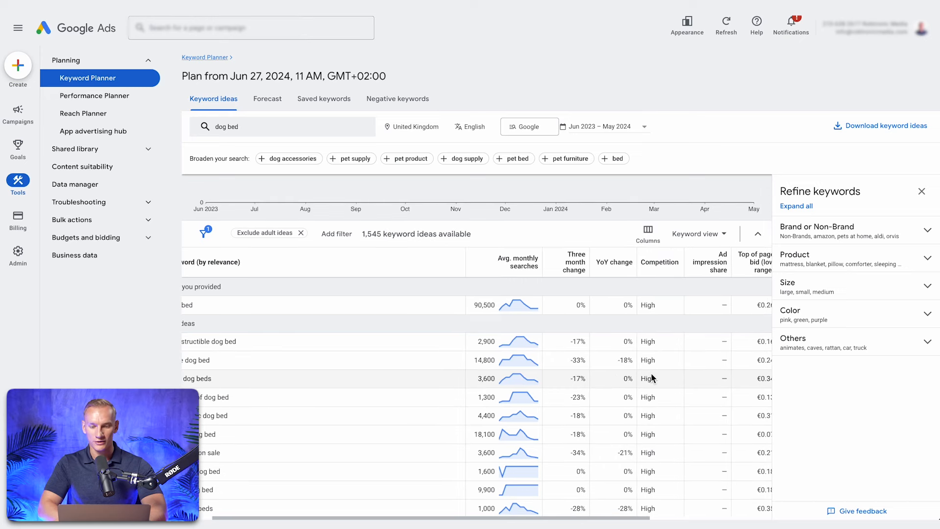
pyautogui.scroll(1, 652, 377)
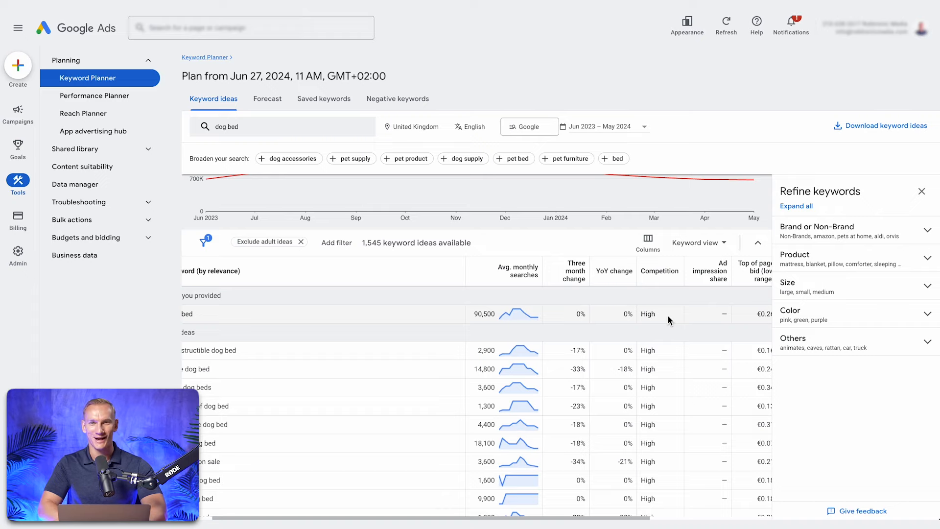
pyautogui.hscroll(3, 668, 315)
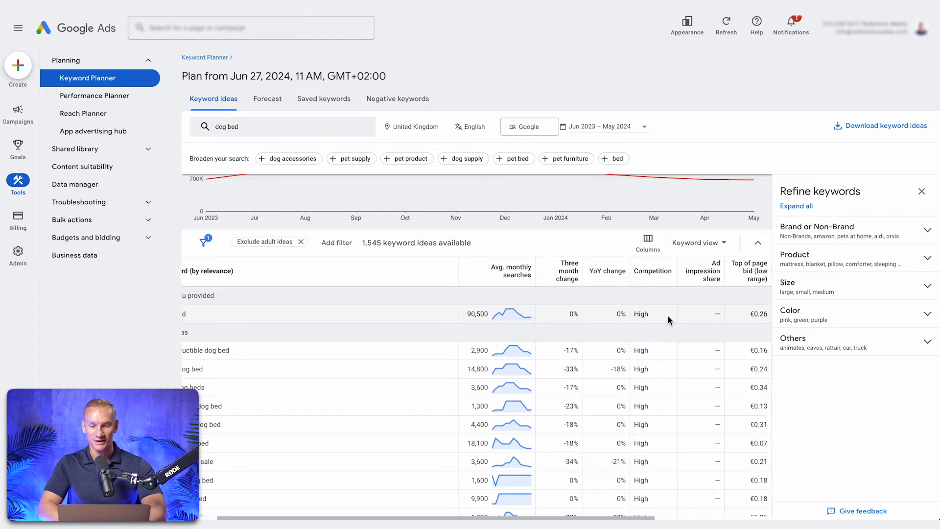
pyautogui.scroll(1, 668, 315)
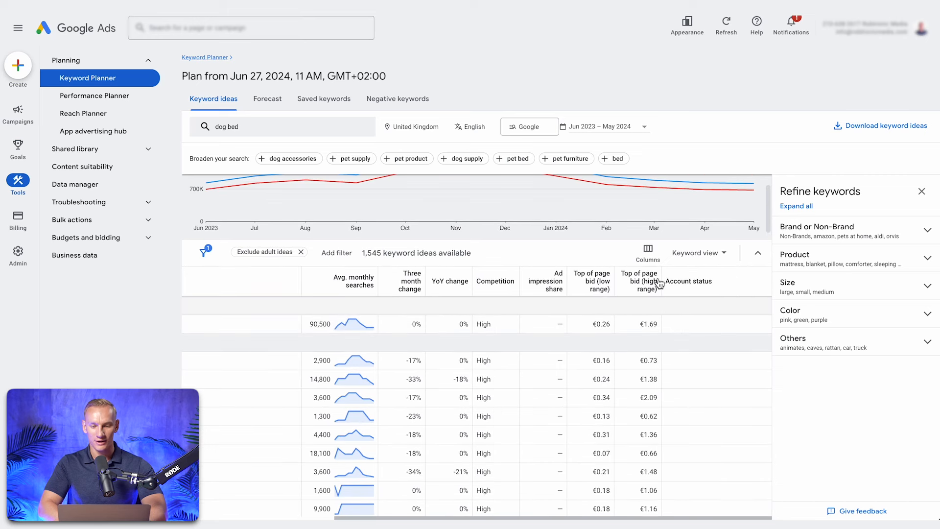
# Review the columns offered for the keyword table without applying changes, and examine the low and high top of page bids.
pyautogui.click(648, 250)
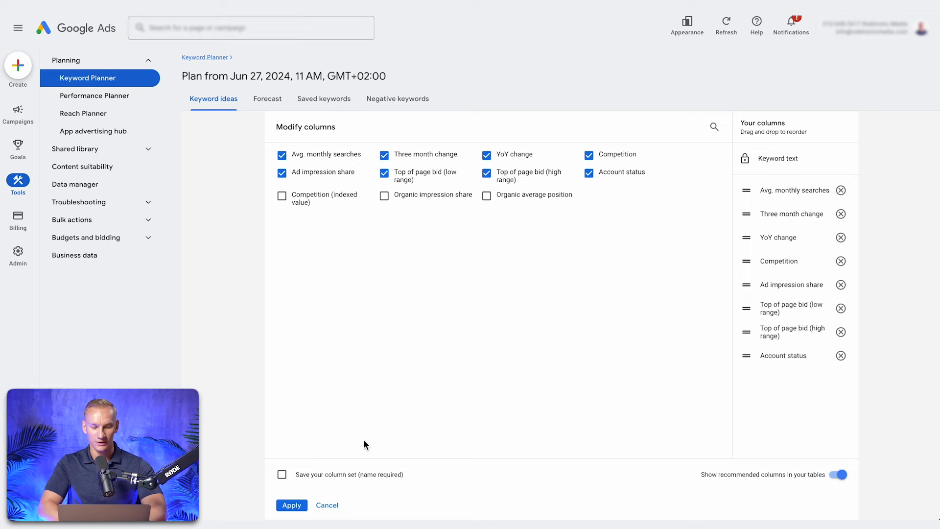
pyautogui.click(327, 506)
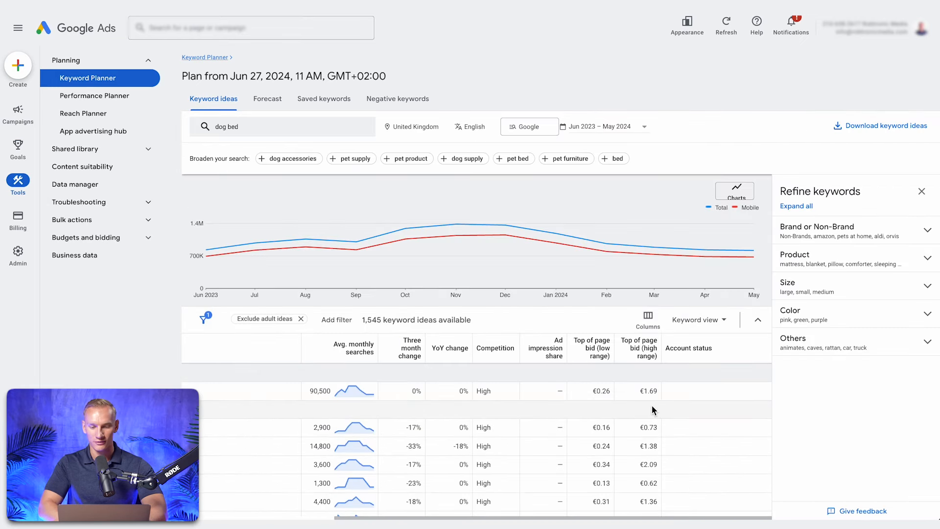
pyautogui.scroll(-1, 652, 410)
pyautogui.moveTo(640, 332)
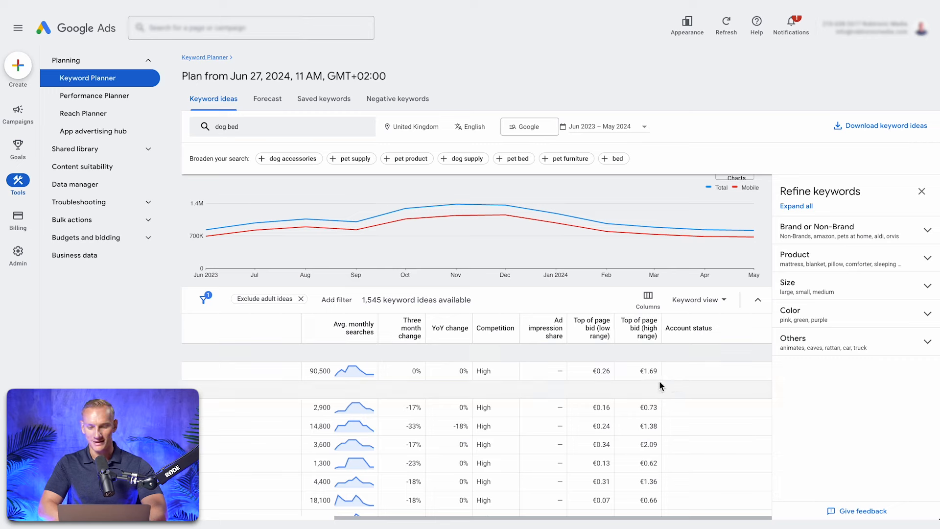
pyautogui.scroll(-1, 688, 378)
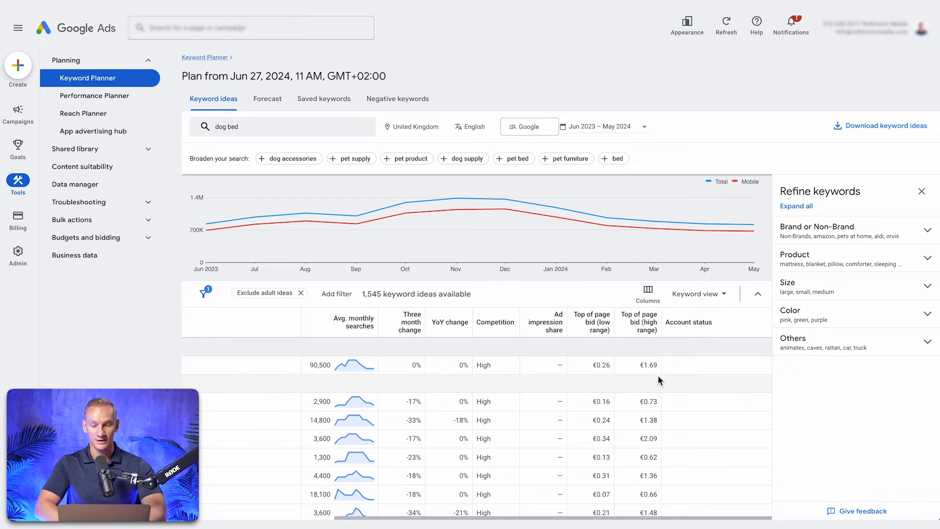
pyautogui.scroll(-1, 658, 379)
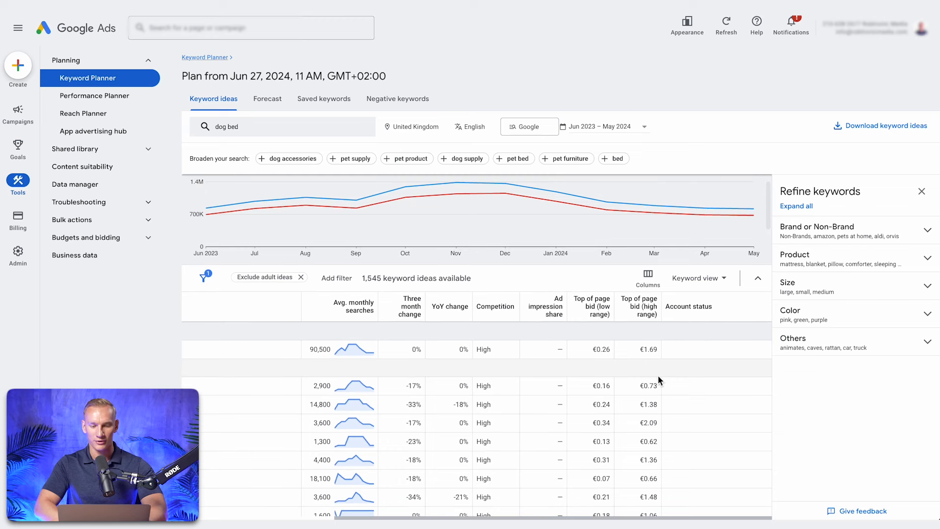
pyautogui.scroll(1, 657, 375)
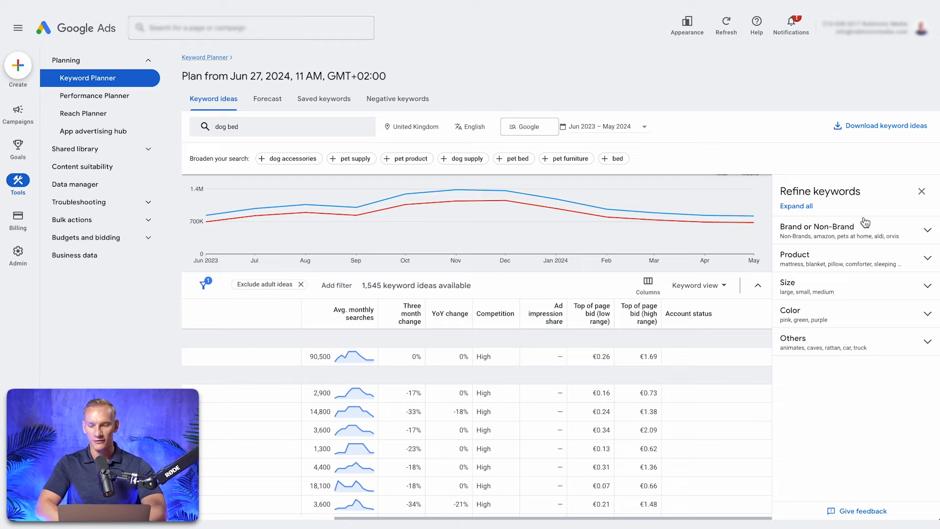
# Expand the Brand or Non-Brand refinements to review the retailers and brands, and try excluding and re-including the amazon keywords.
pyautogui.click(892, 235)
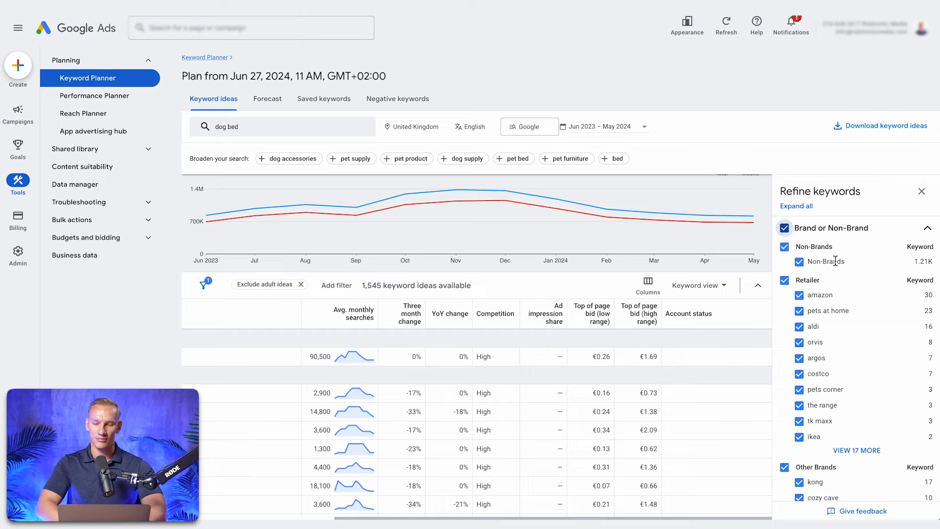
pyautogui.scroll(-1, 835, 259)
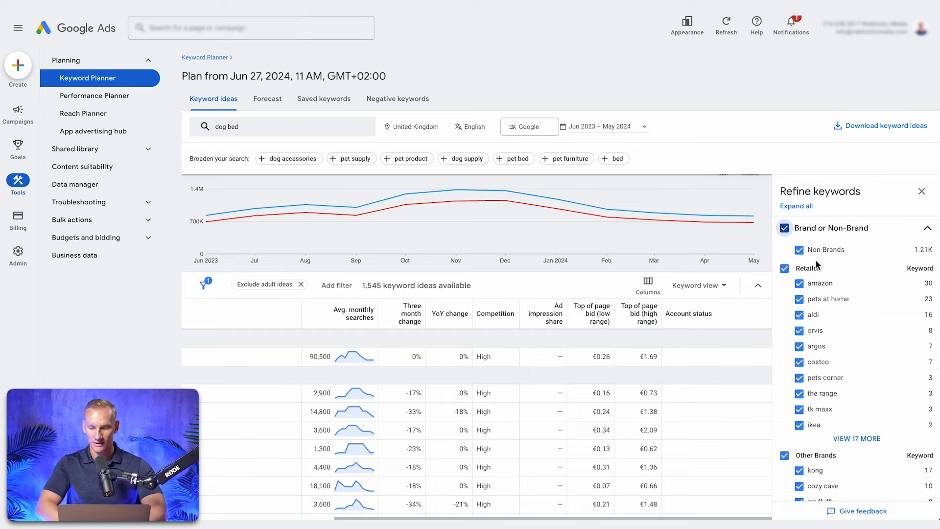
pyautogui.scroll(1, 816, 264)
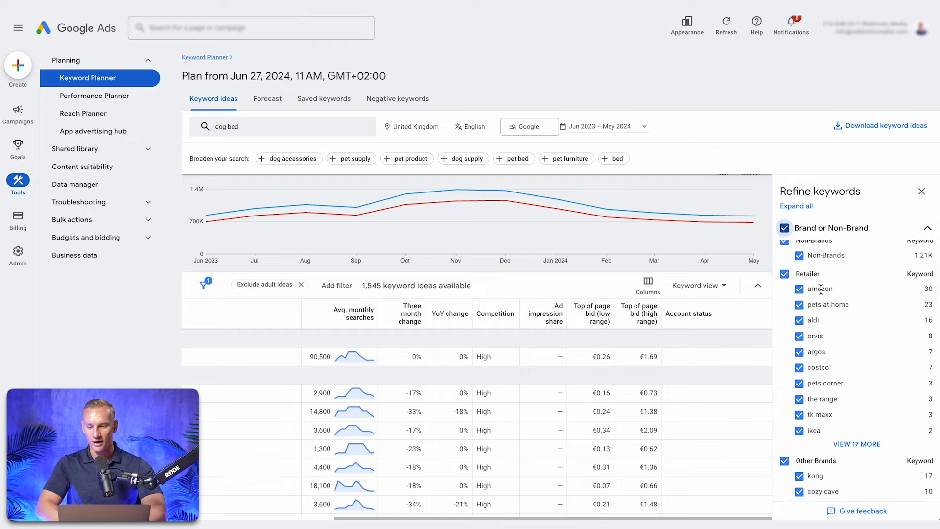
pyautogui.scroll(-1, 825, 361)
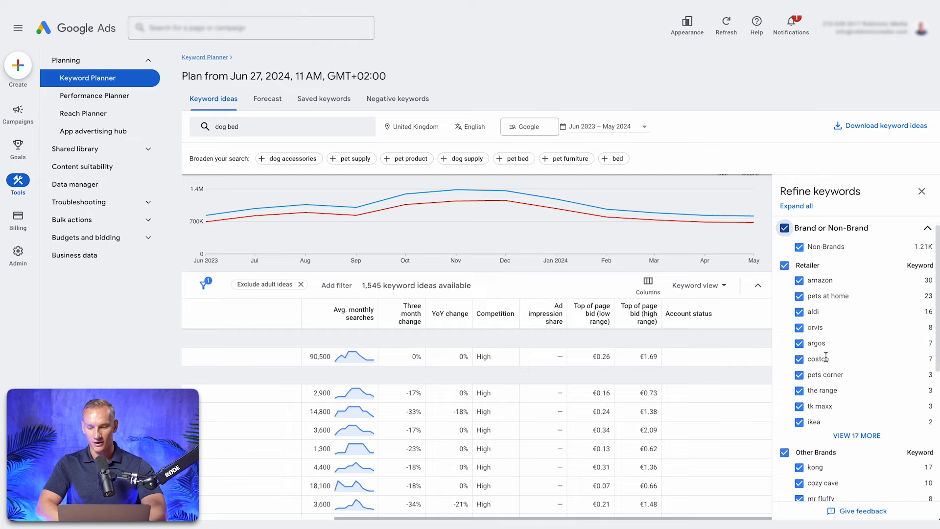
pyautogui.click(799, 281)
pyautogui.click(799, 280)
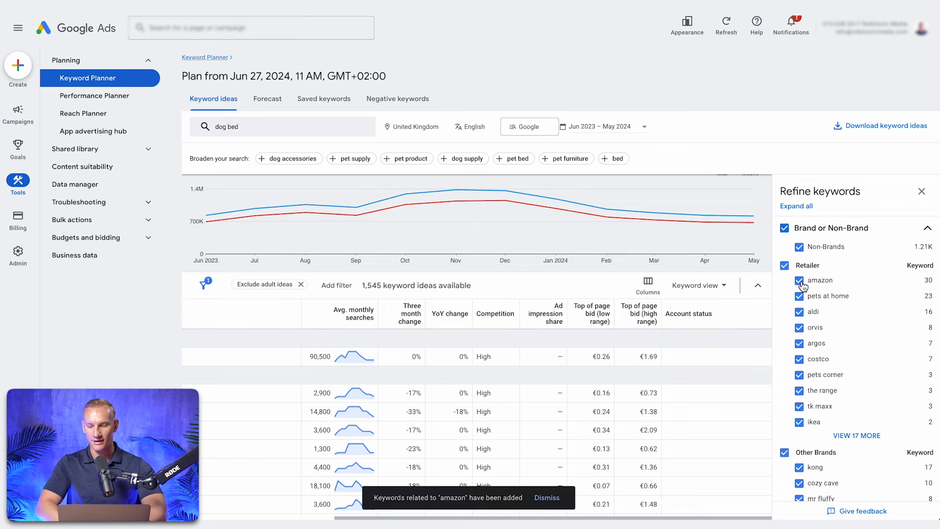
pyautogui.moveTo(572, 317)
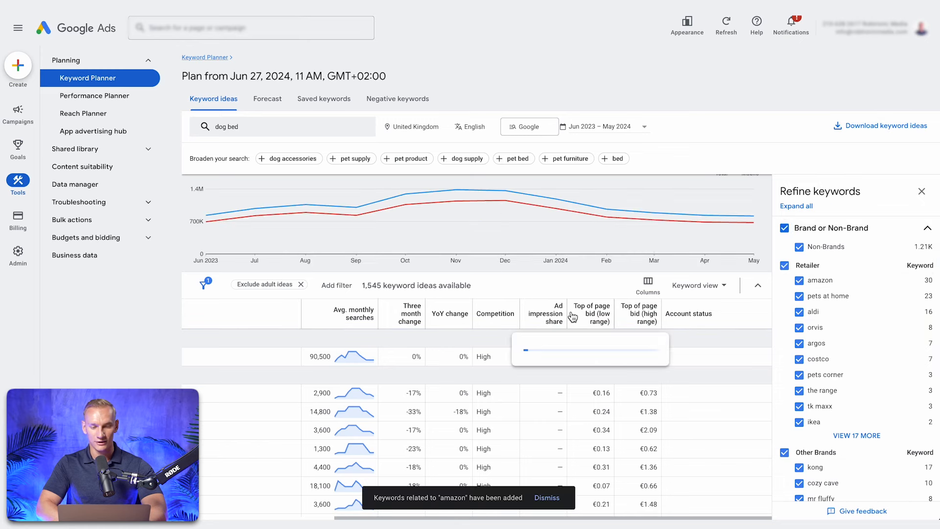
# Review the Other Brands in the keyword refinements and expand the Product refinements to examine the listed product types.
pyautogui.scroll(-5, 845, 337)
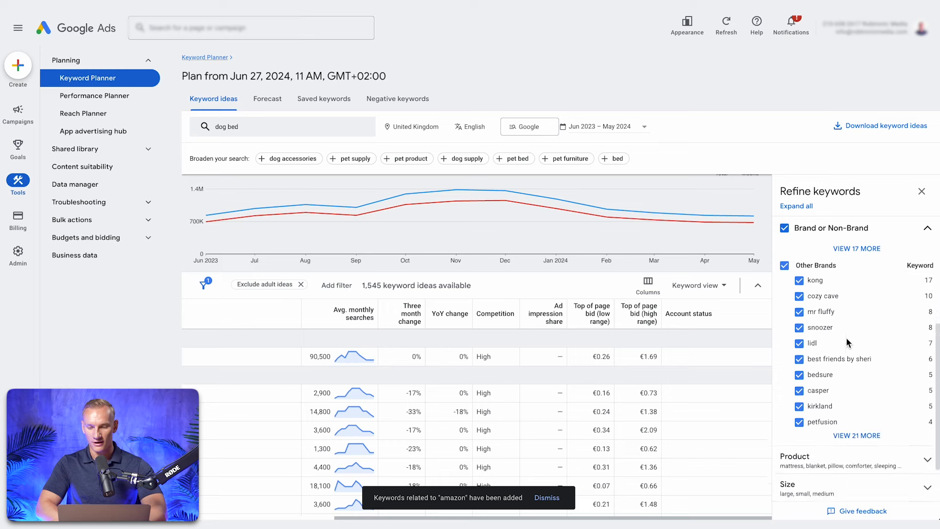
pyautogui.scroll(1, 847, 339)
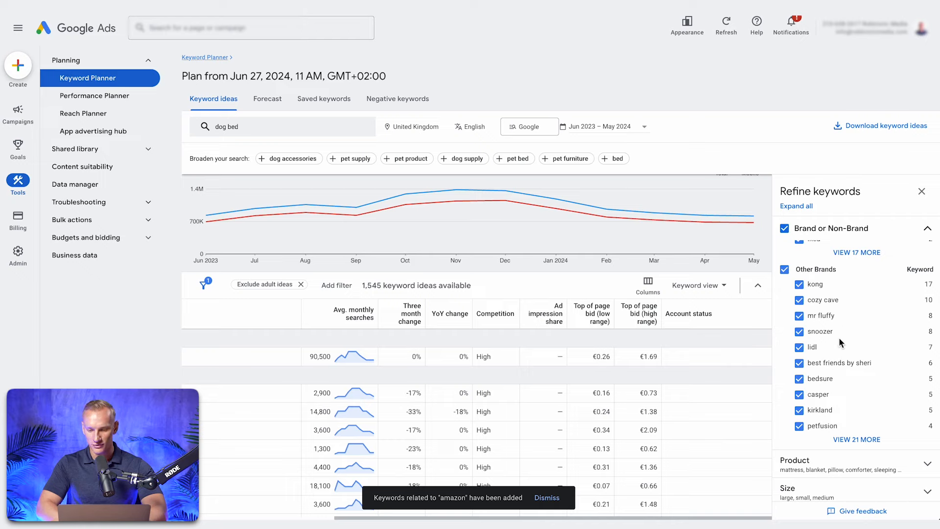
pyautogui.scroll(-3, 831, 365)
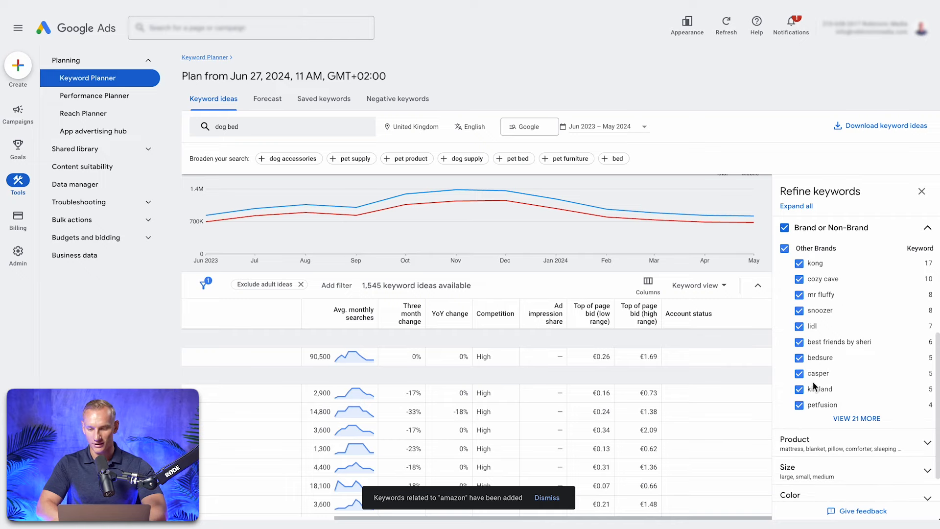
pyautogui.click(927, 406)
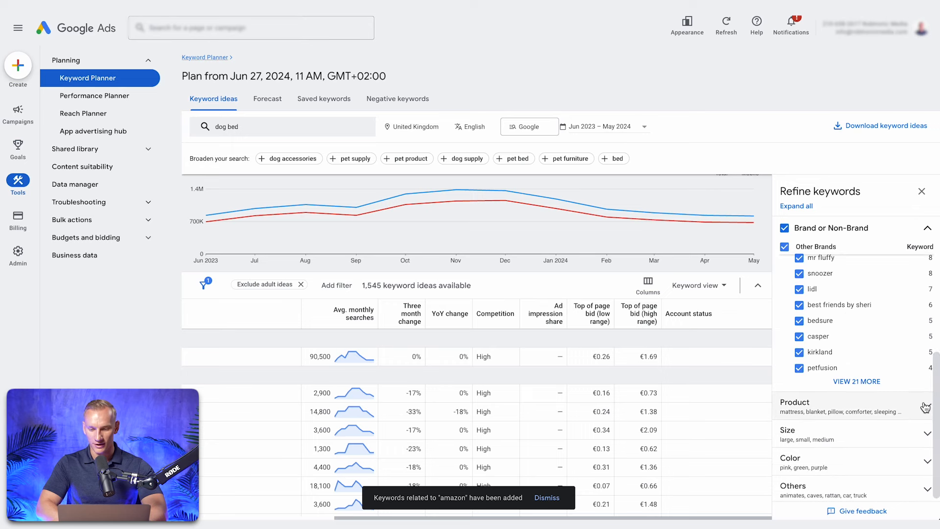
pyautogui.scroll(-2, 848, 400)
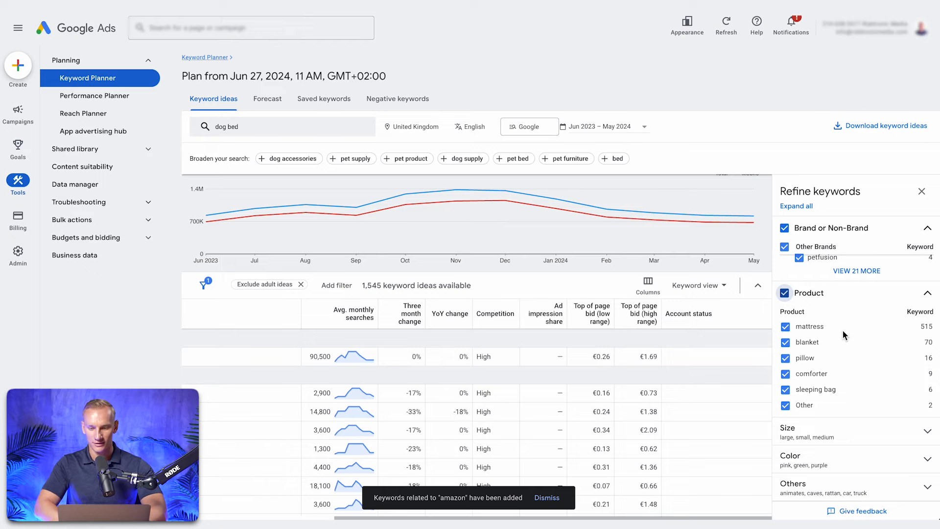
# Expand the Size, Color and Others refinements to review their values, and close the keyword refinements without changing them.
pyautogui.click(835, 431)
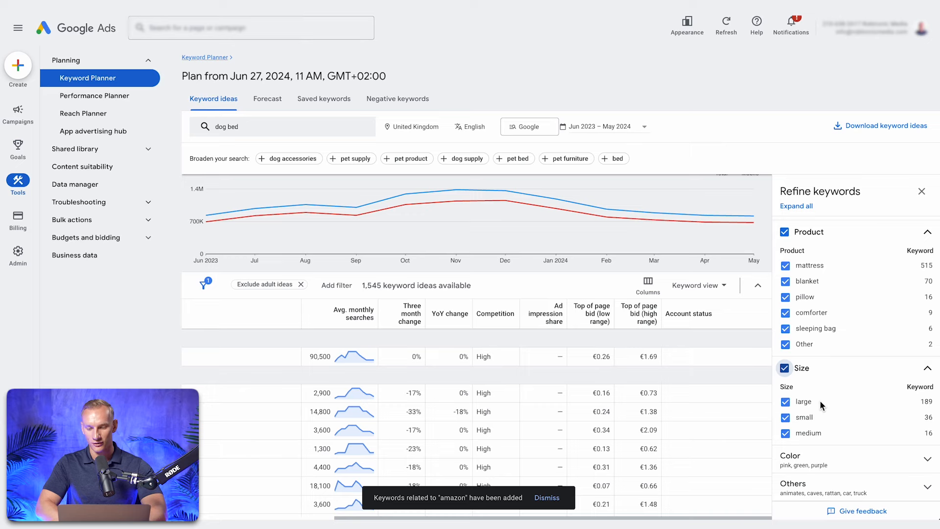
pyautogui.click(831, 456)
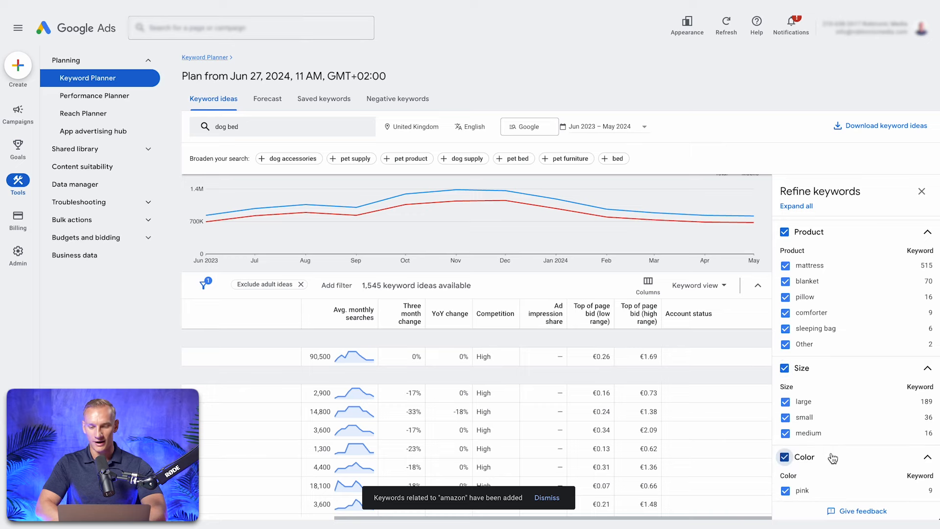
pyautogui.scroll(-2, 849, 443)
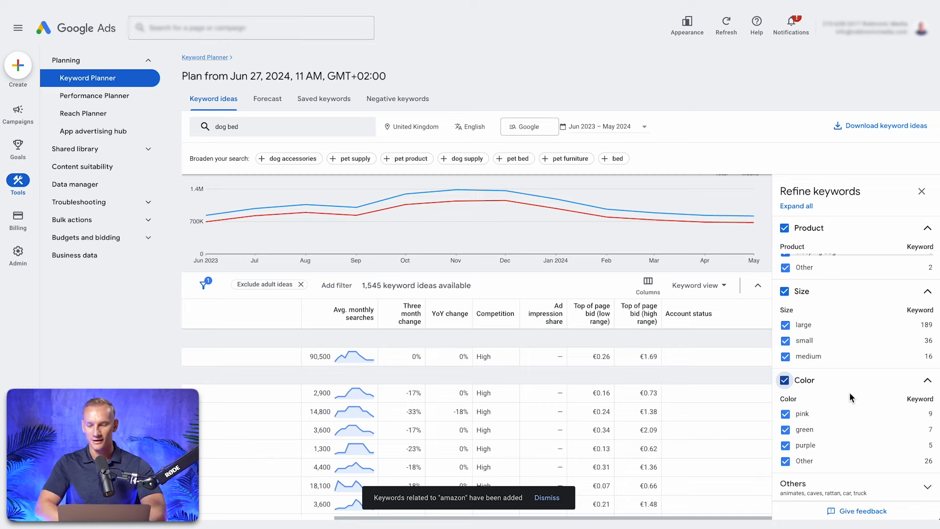
pyautogui.click(848, 486)
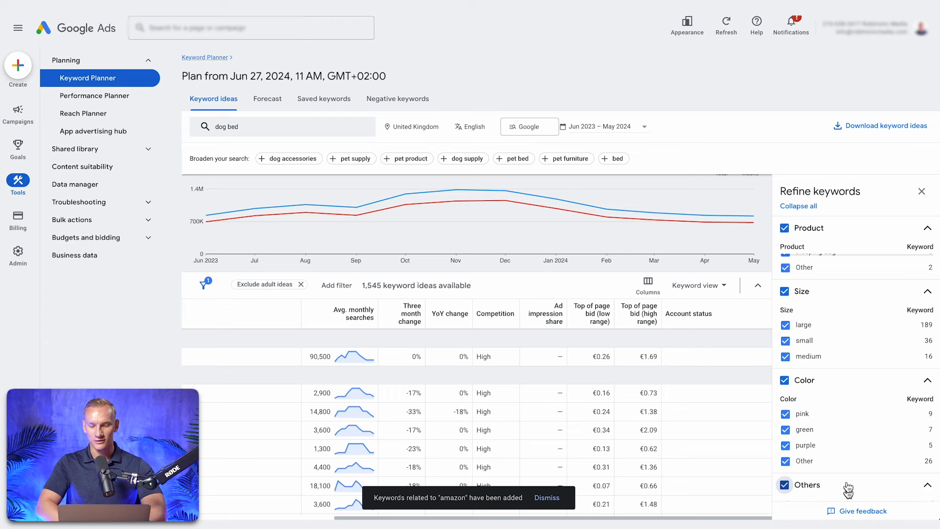
pyautogui.scroll(-10, 844, 431)
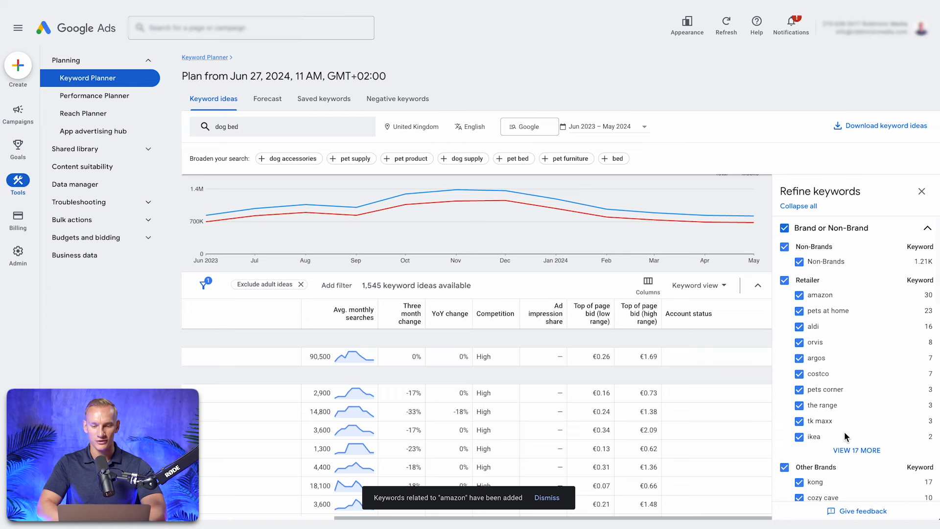
pyautogui.click(920, 191)
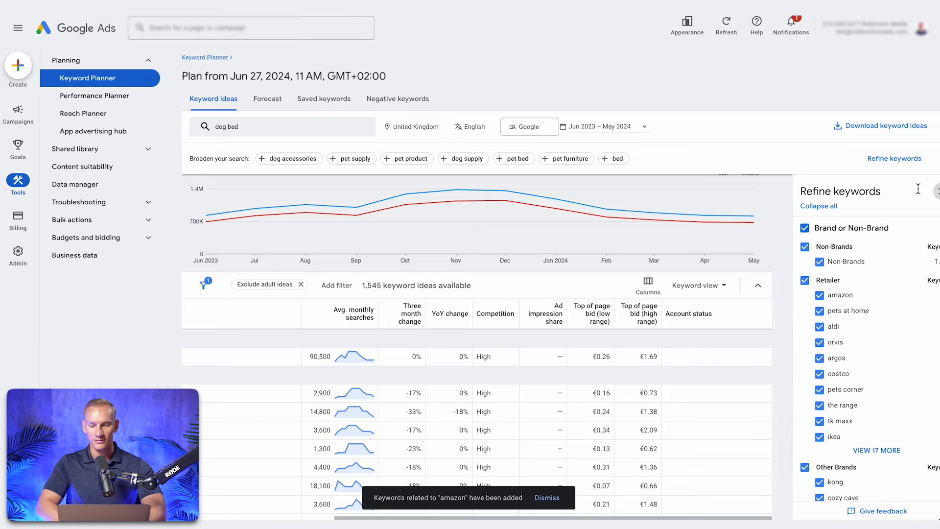
# Dismiss the amazon notification and examine the keyword ideas with their average monthly searches, from dog bed to the more specific variations.
pyautogui.scroll(-2, 505, 360)
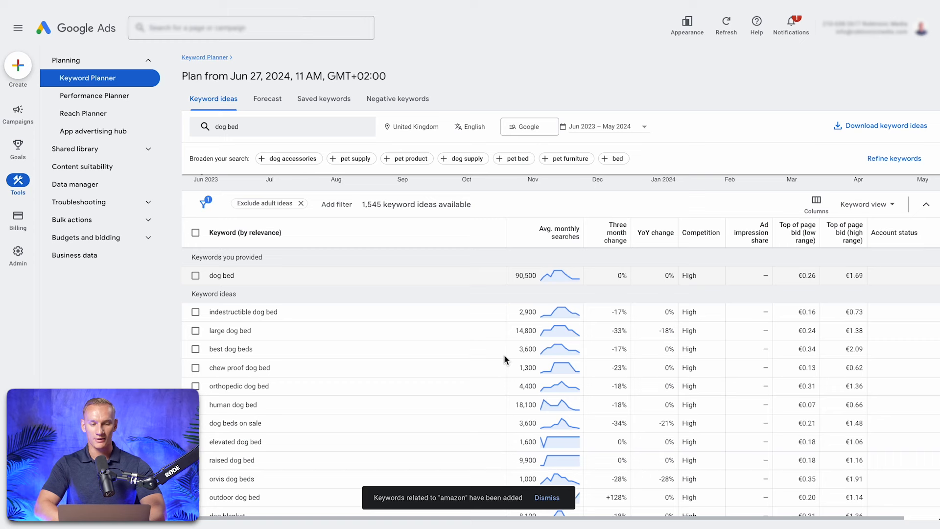
pyautogui.scroll(-1, 504, 359)
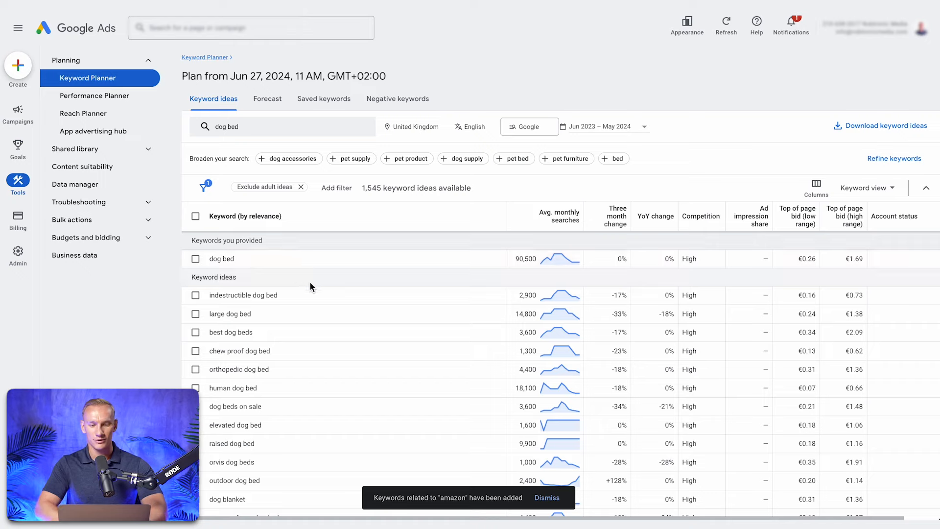
pyautogui.scroll(-1, 309, 283)
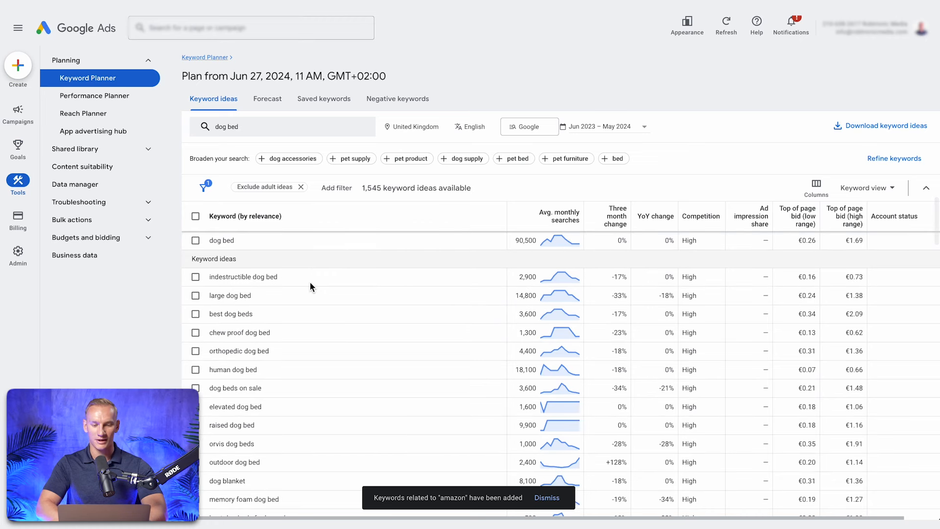
pyautogui.click(544, 498)
pyautogui.scroll(1, 558, 333)
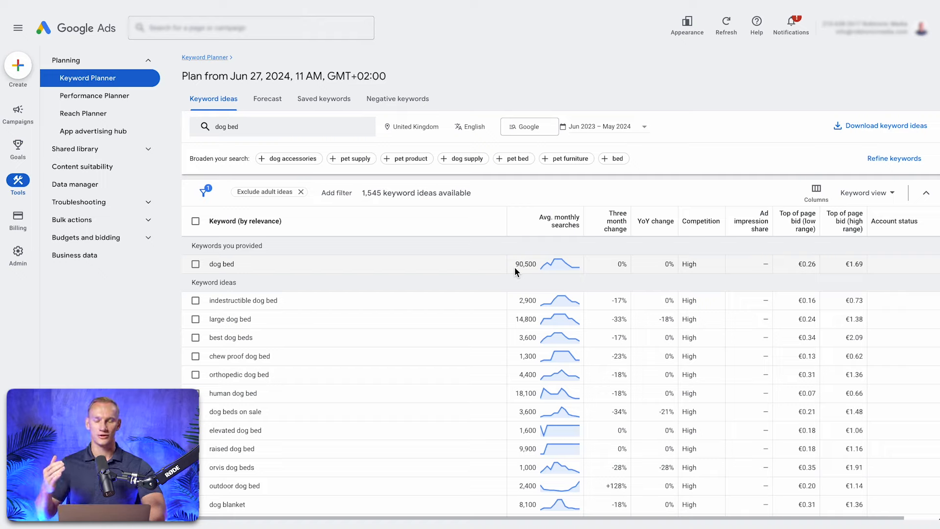
pyautogui.scroll(-1, 514, 269)
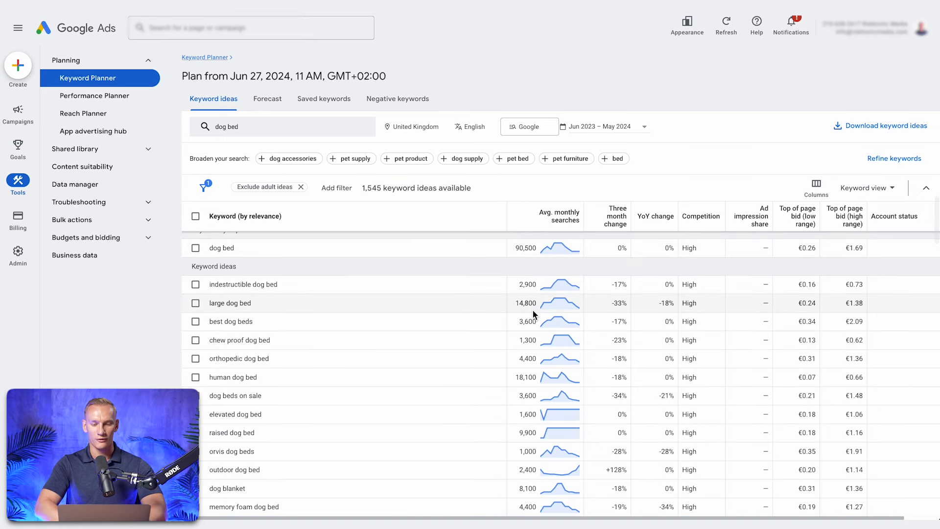
pyautogui.scroll(-2, 533, 309)
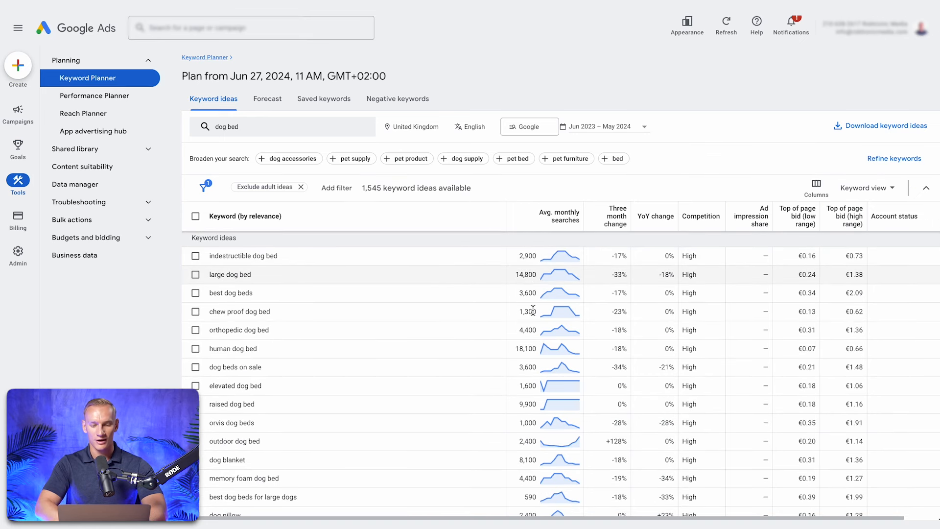
pyautogui.scroll(2, 532, 310)
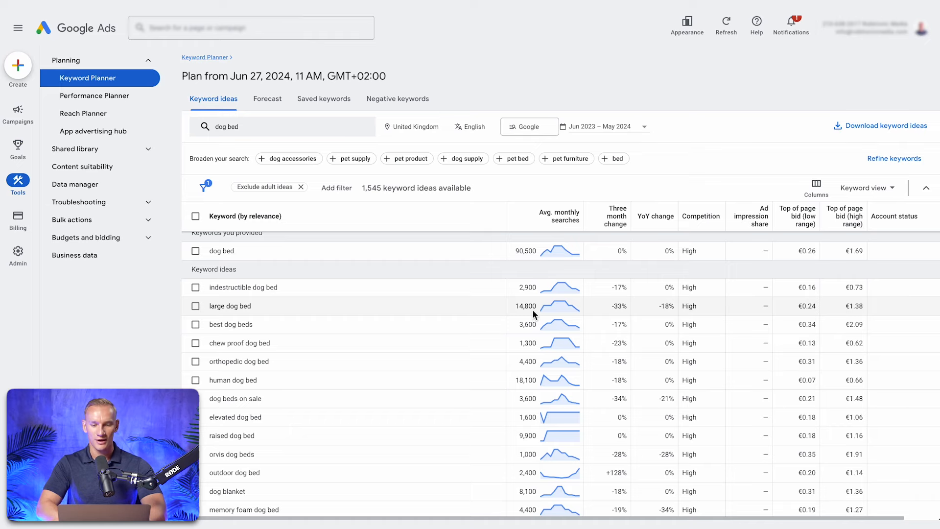
pyautogui.scroll(1, 533, 309)
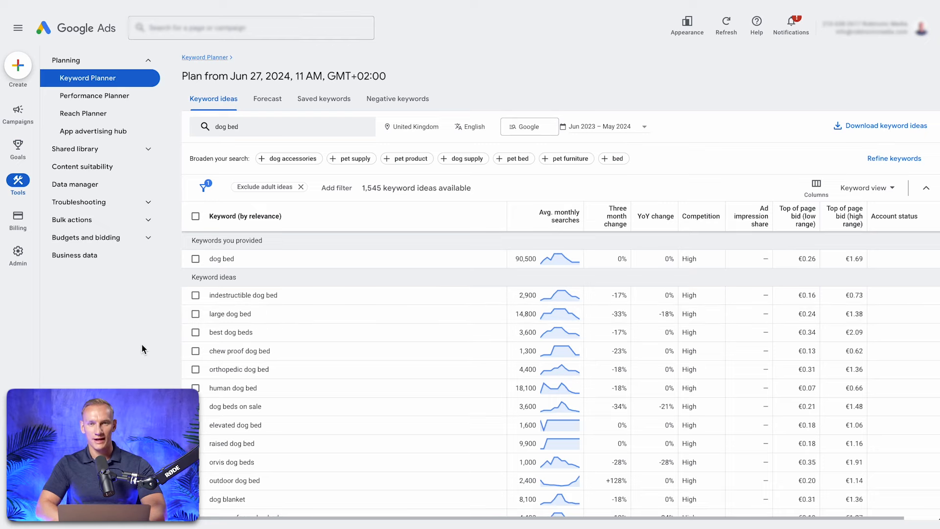
# Select the keyword ideas indestructible dog bed, large dog bed, best dog beds, chew proof dog bed and orthopedic dog bed.
pyautogui.click(195, 295)
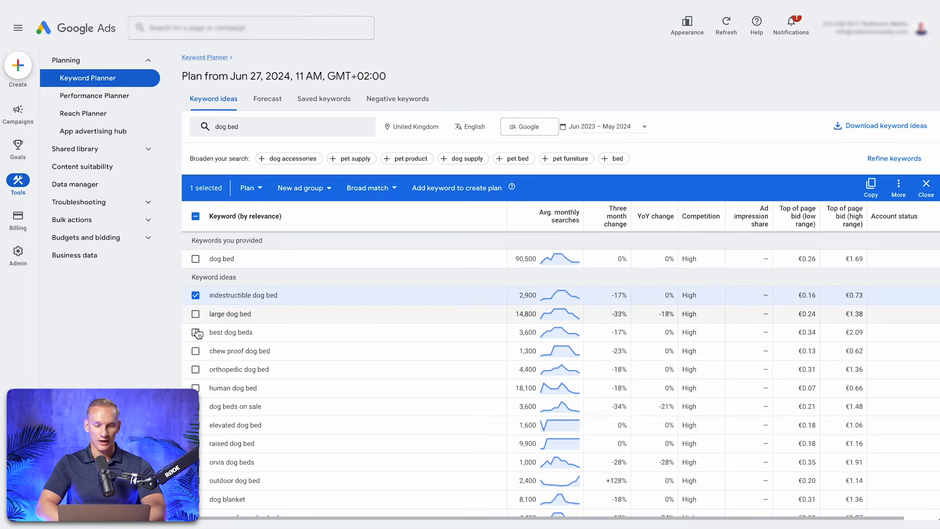
pyautogui.click(195, 332)
pyautogui.click(195, 313)
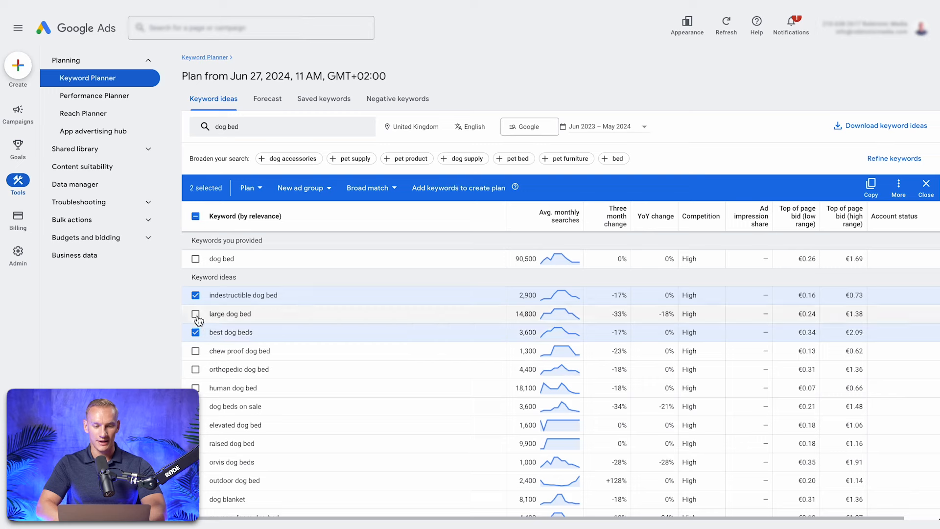
pyautogui.click(196, 352)
pyautogui.click(196, 370)
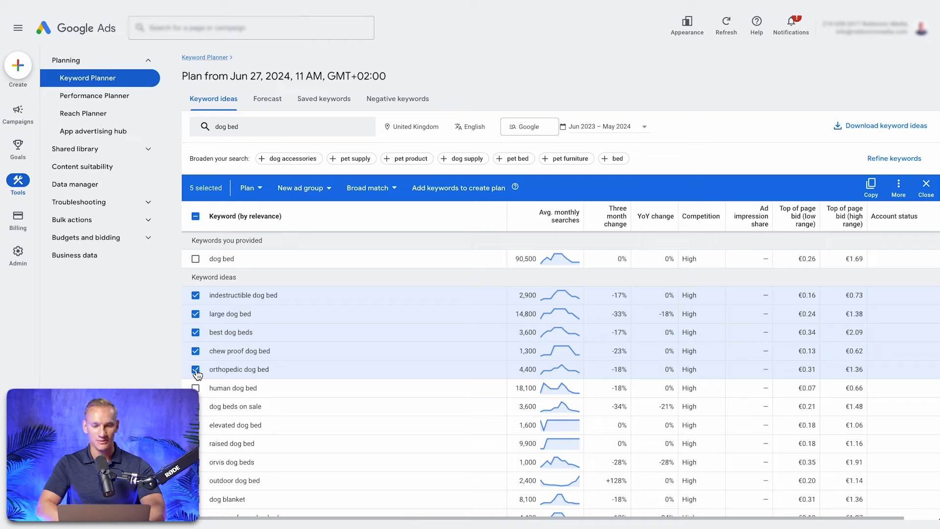
# Check the destinations offered for the selected keywords and set their match type to Phrase match.
pyautogui.click(263, 192)
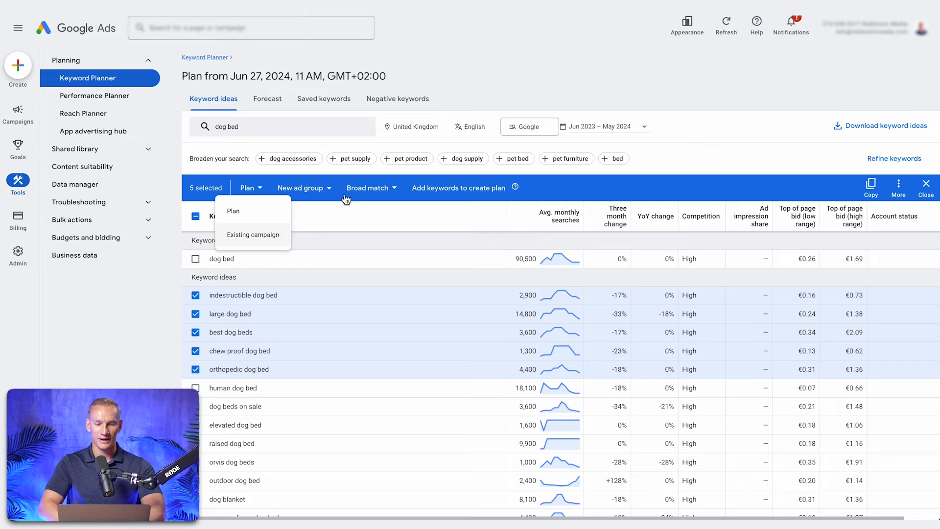
pyautogui.click(384, 189)
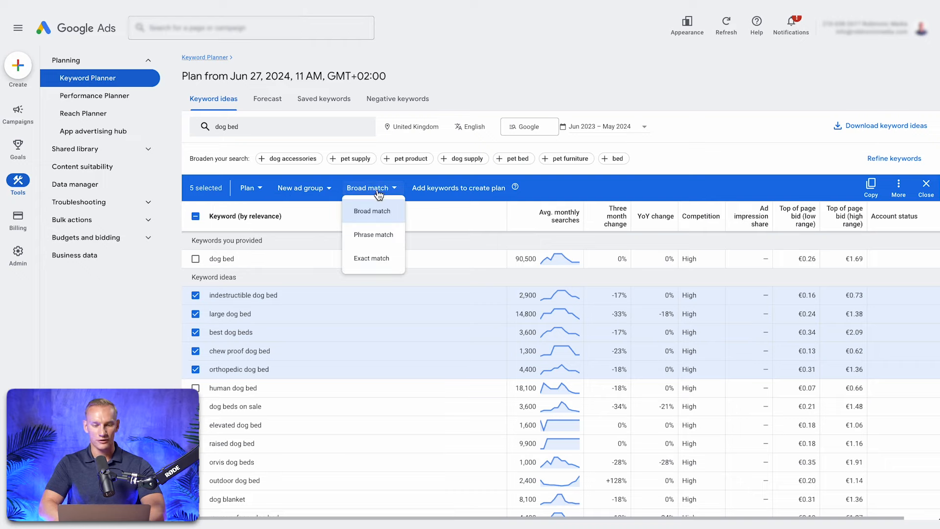
pyautogui.click(395, 237)
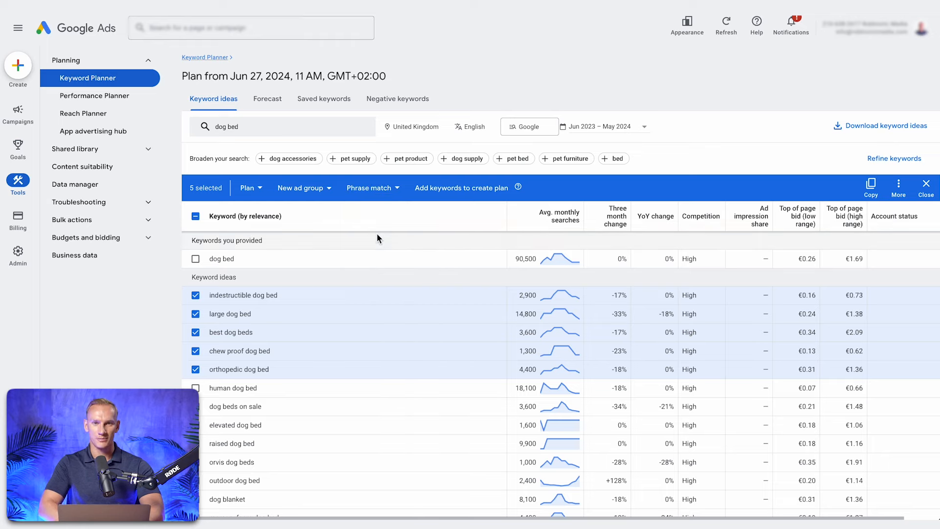
# Review the options for adding the selected keywords to a plan or existing campaign, or as negative keywords, without applying any.
pyautogui.click(251, 188)
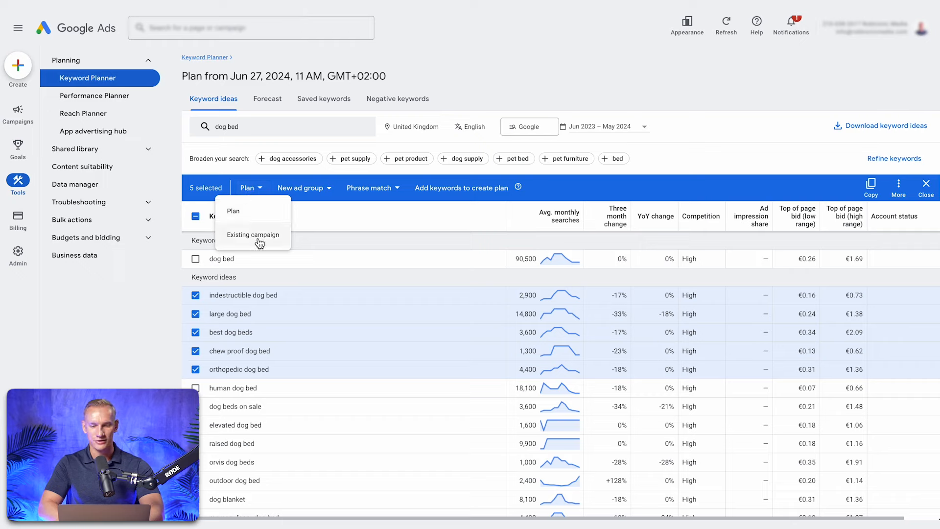
pyautogui.click(610, 193)
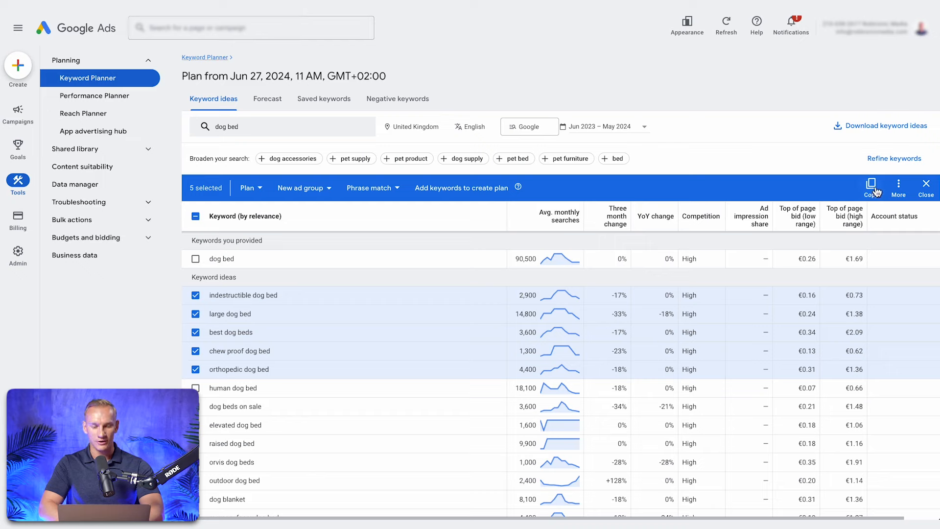
pyautogui.click(898, 188)
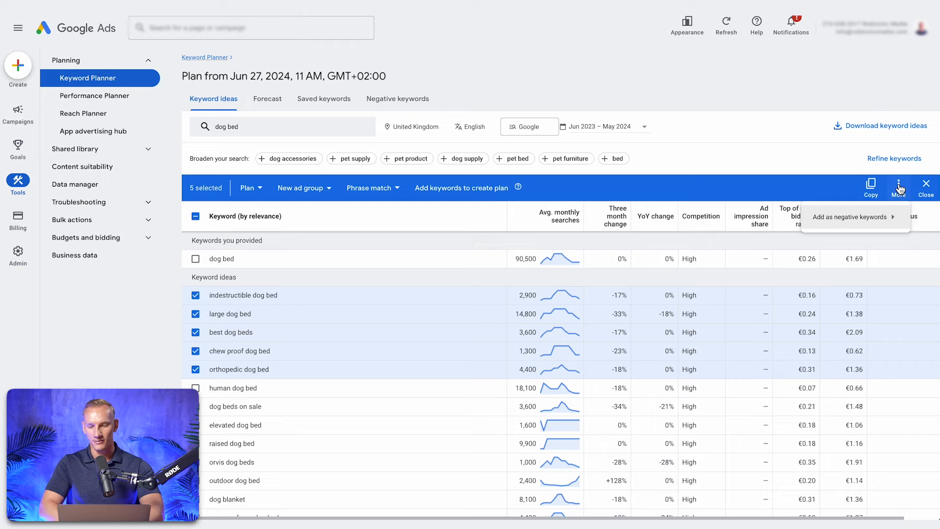
pyautogui.moveTo(876, 224)
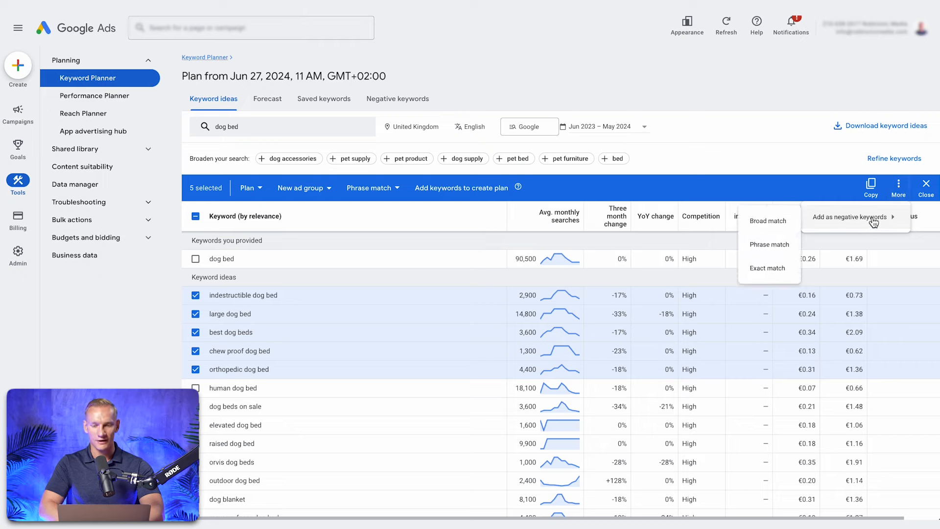
pyautogui.click(836, 188)
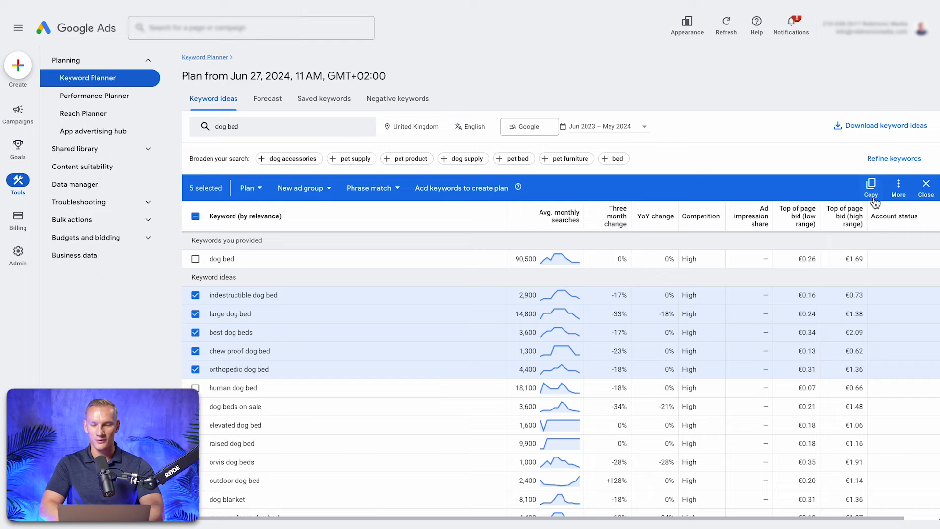
pyautogui.click(898, 186)
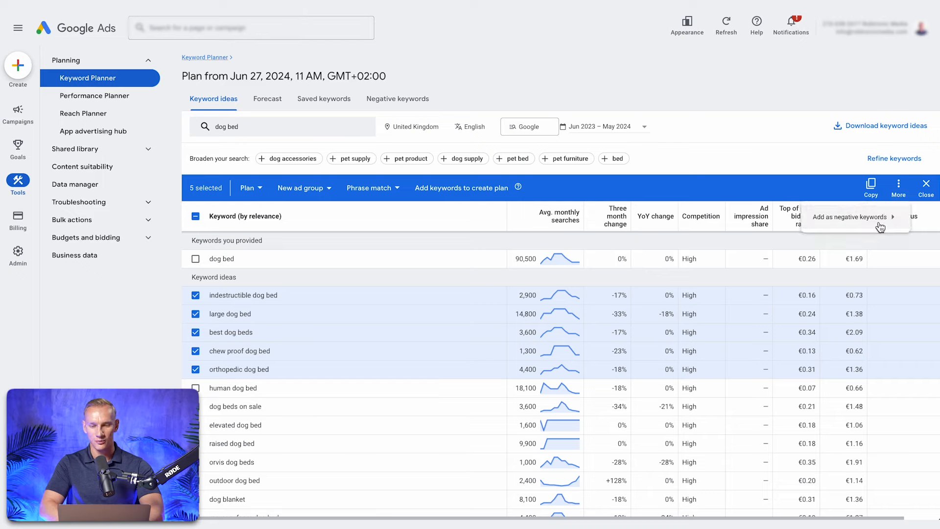
pyautogui.click(738, 186)
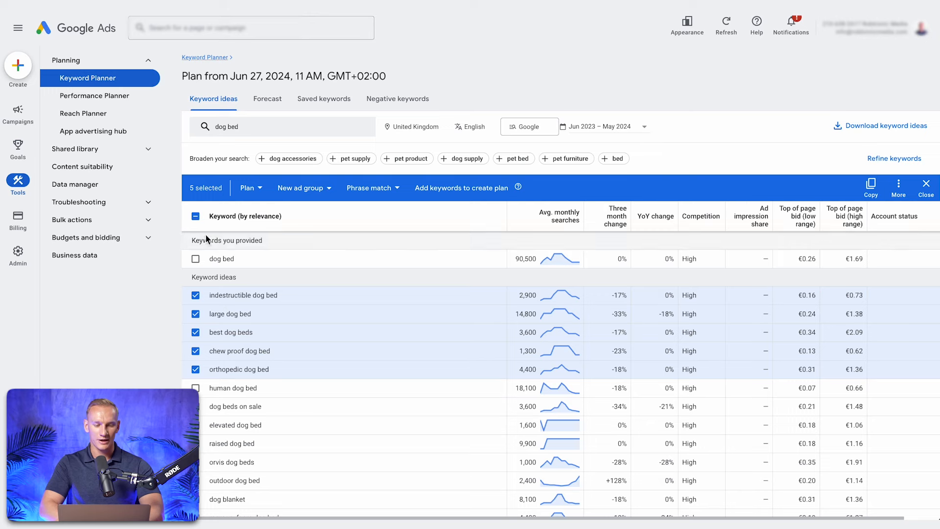
# Select all keywords on the current page of results and download the keyword ideas as a .csv file.
pyautogui.click(195, 218)
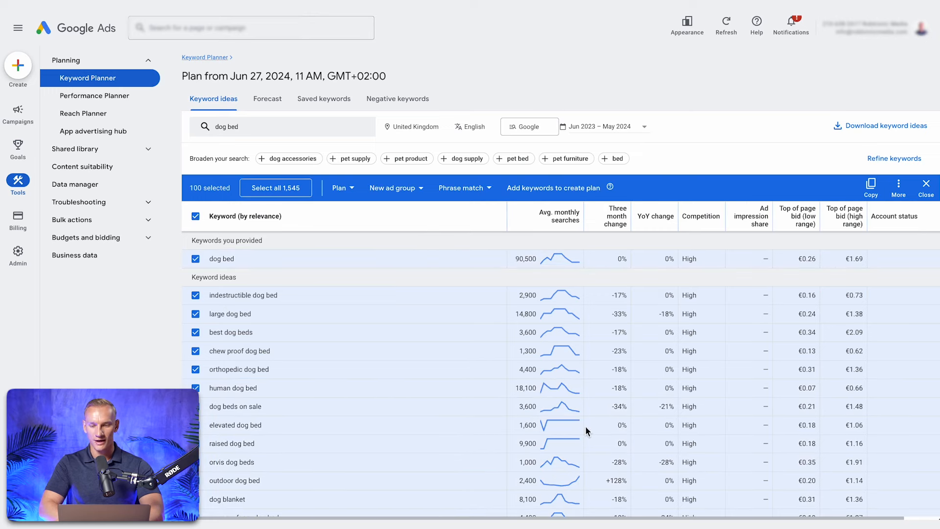
pyautogui.scroll(-3, 585, 425)
pyautogui.scroll(6, 585, 425)
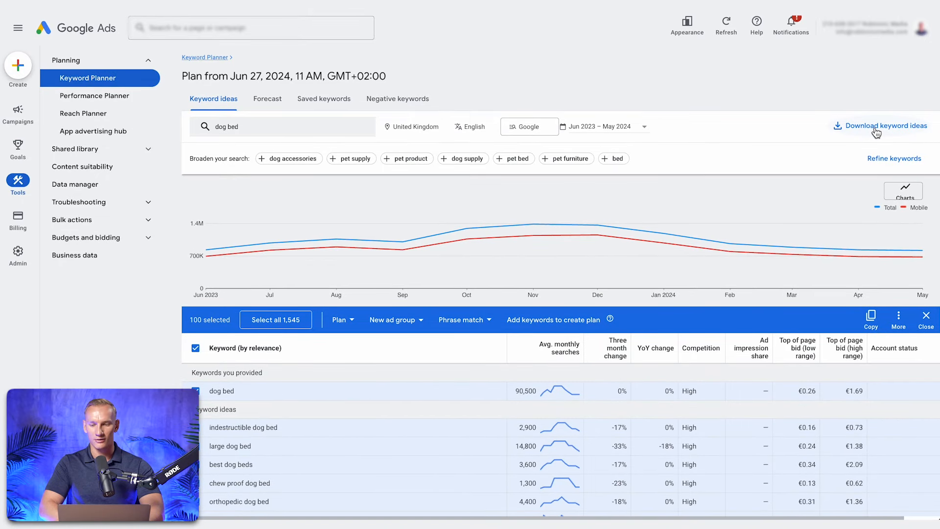
pyautogui.click(860, 130)
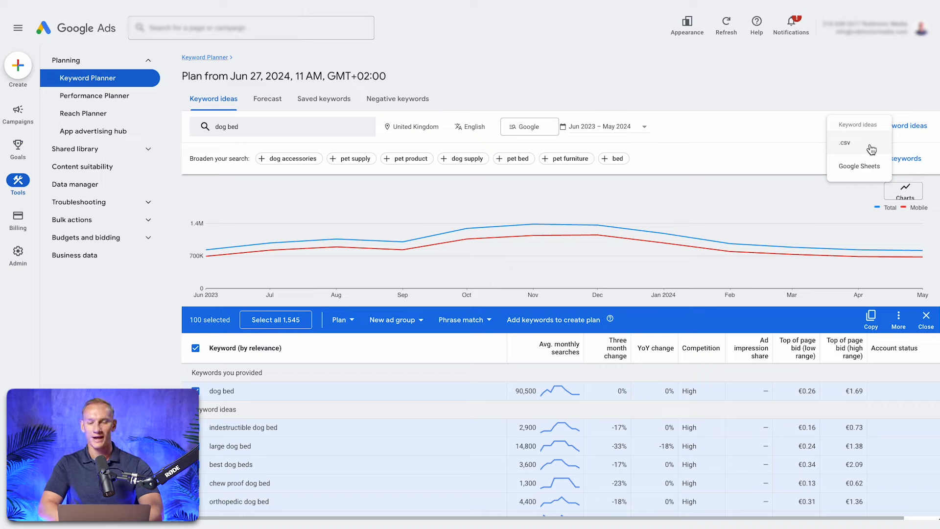
pyautogui.click(870, 148)
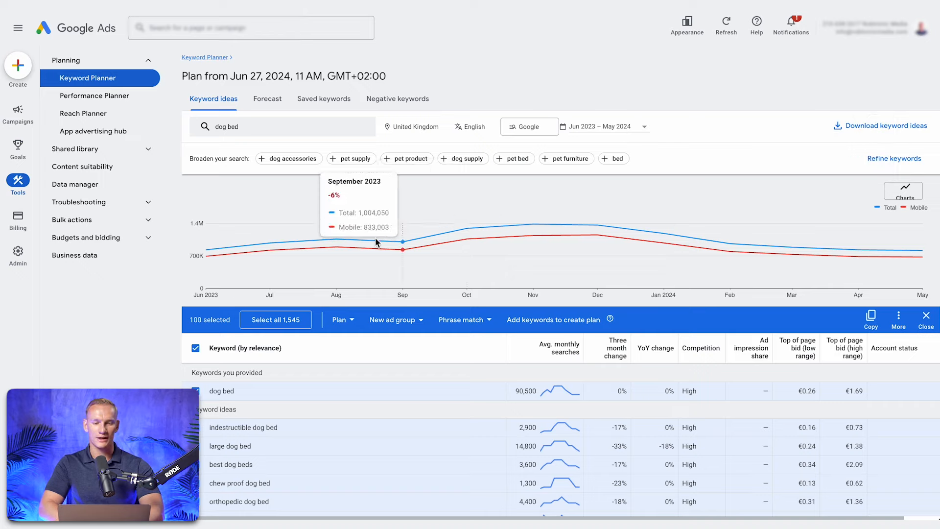